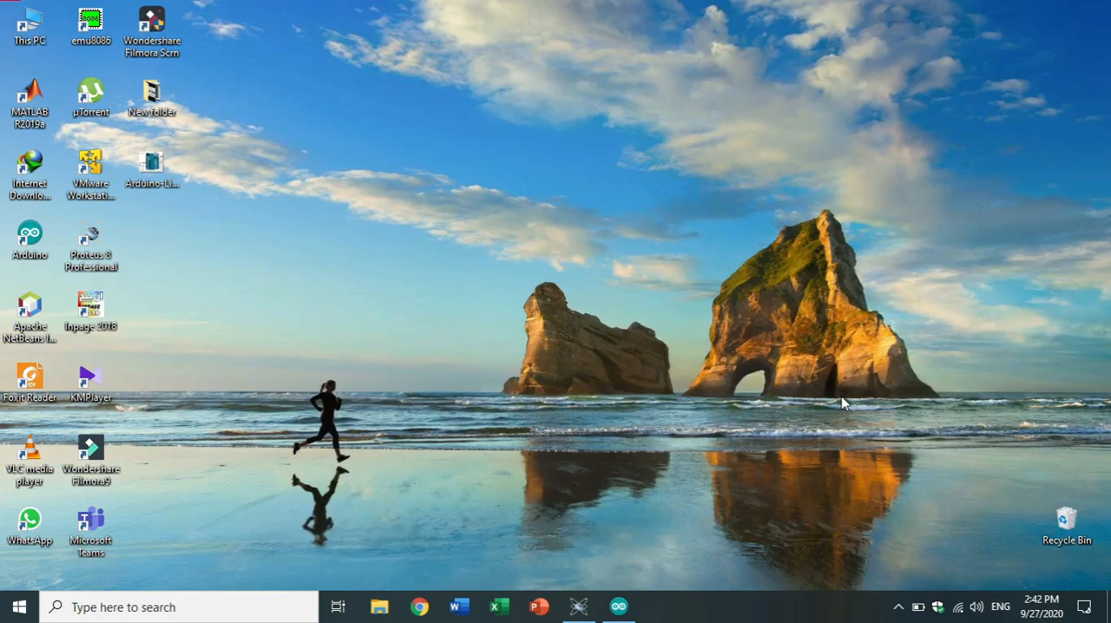
Open the Arduino Light Sensor circuit diagram image from the desktop and examine the LDR, resistor and LED wiring.
left_click(153, 178)
double_click(153, 179)
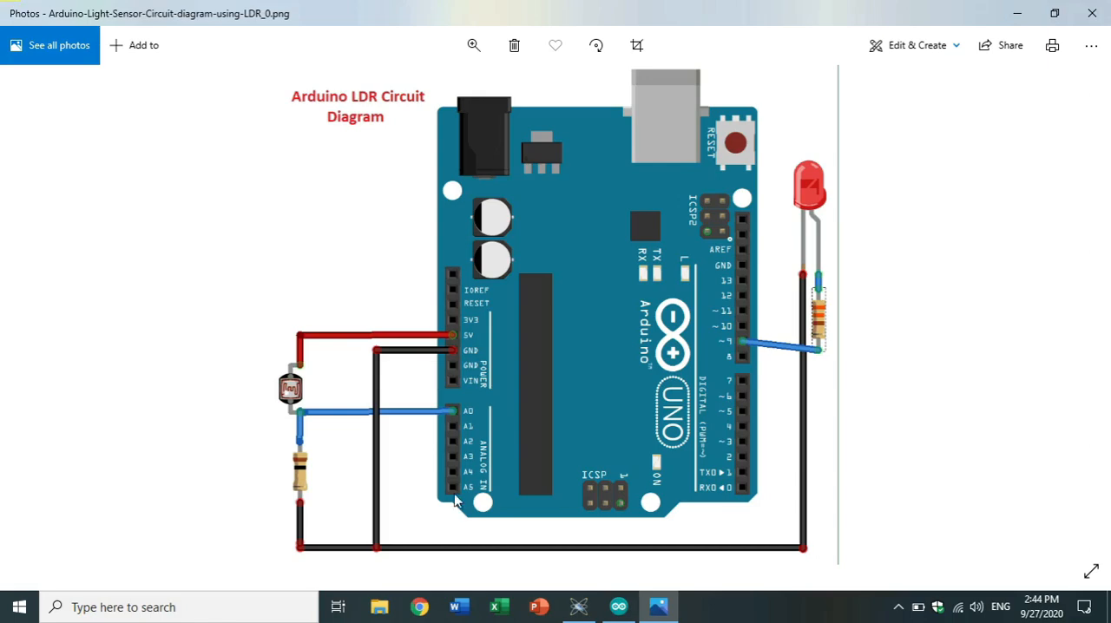
left_click(1014, 10)
Switch to Proteus 8 Professional and start a new project, declining to replace the existing one of the same name.
left_click(582, 607)
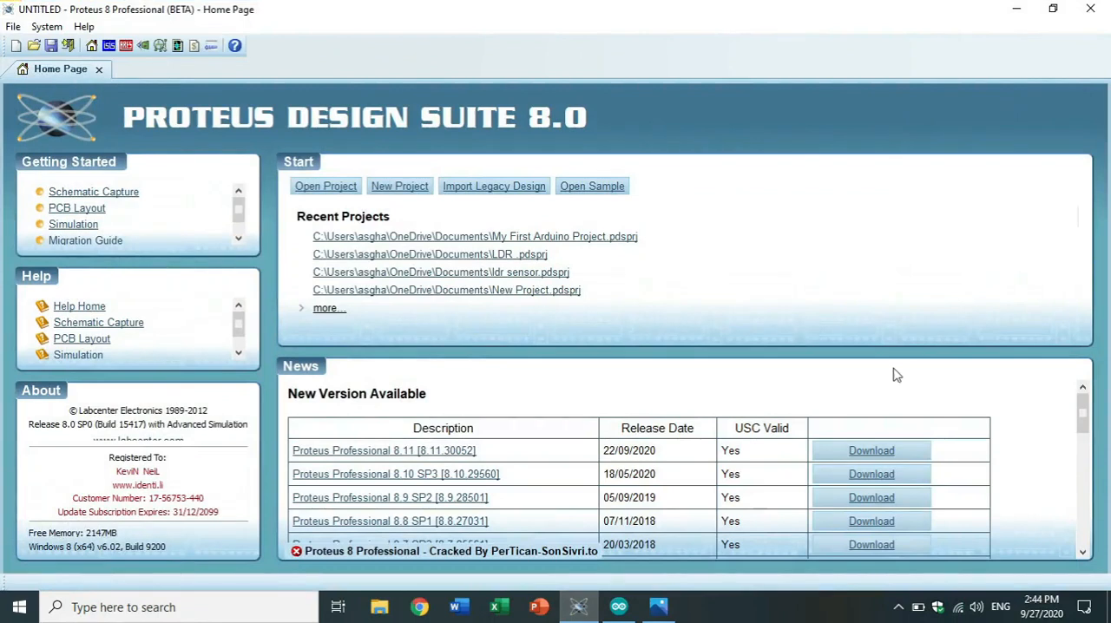
left_click(21, 45)
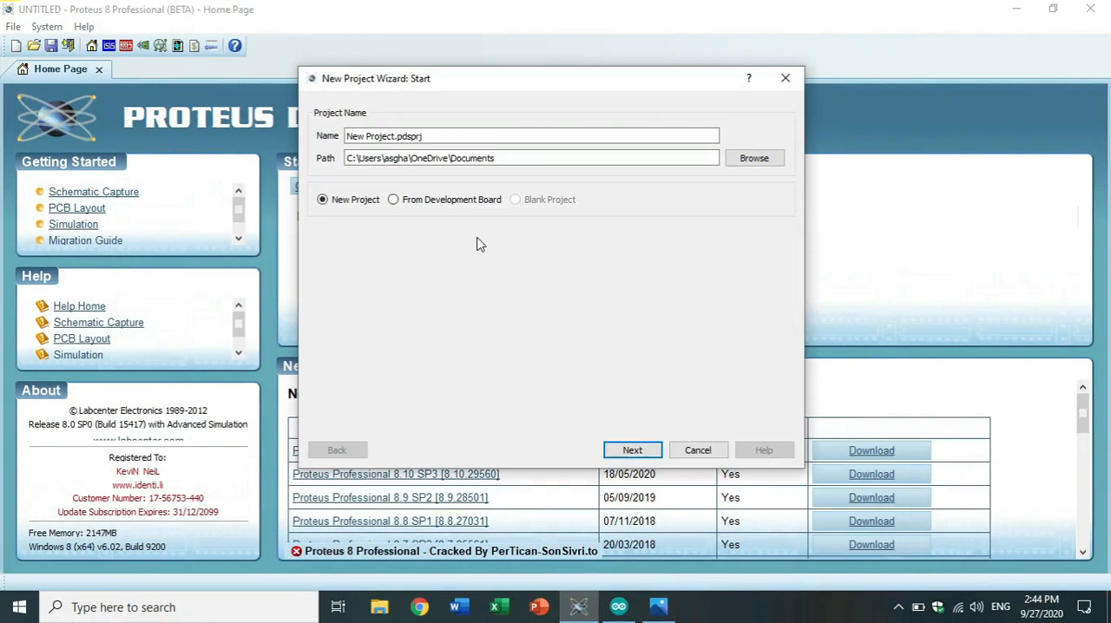
left_click(632, 460)
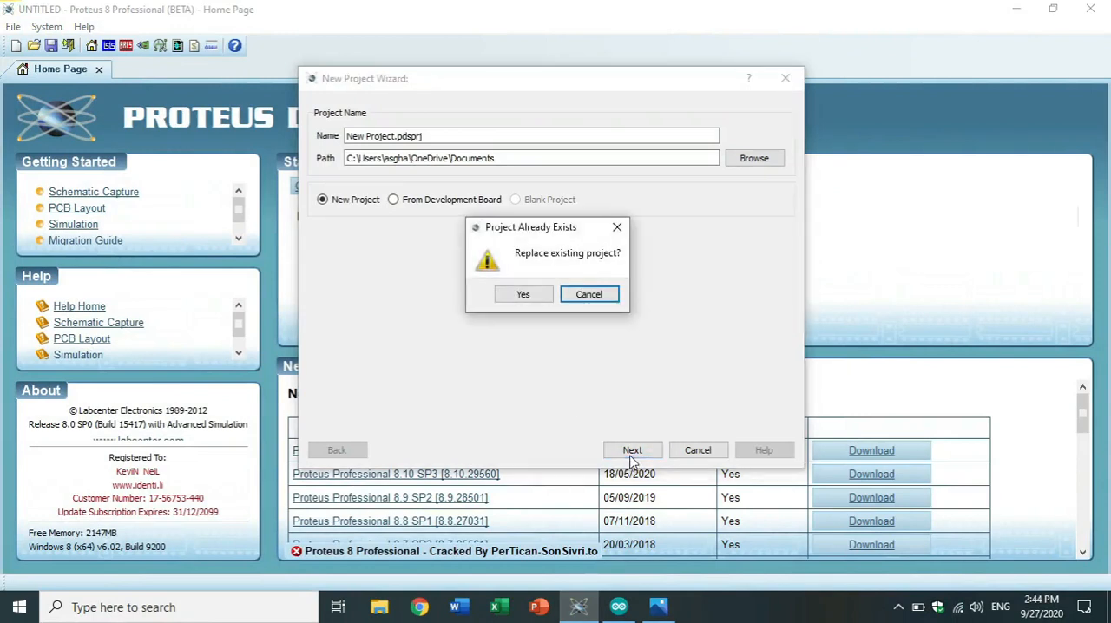
left_click(595, 293)
Name the new project "LDR with Arduino", keeping the .pdsprj extension.
left_click(389, 137)
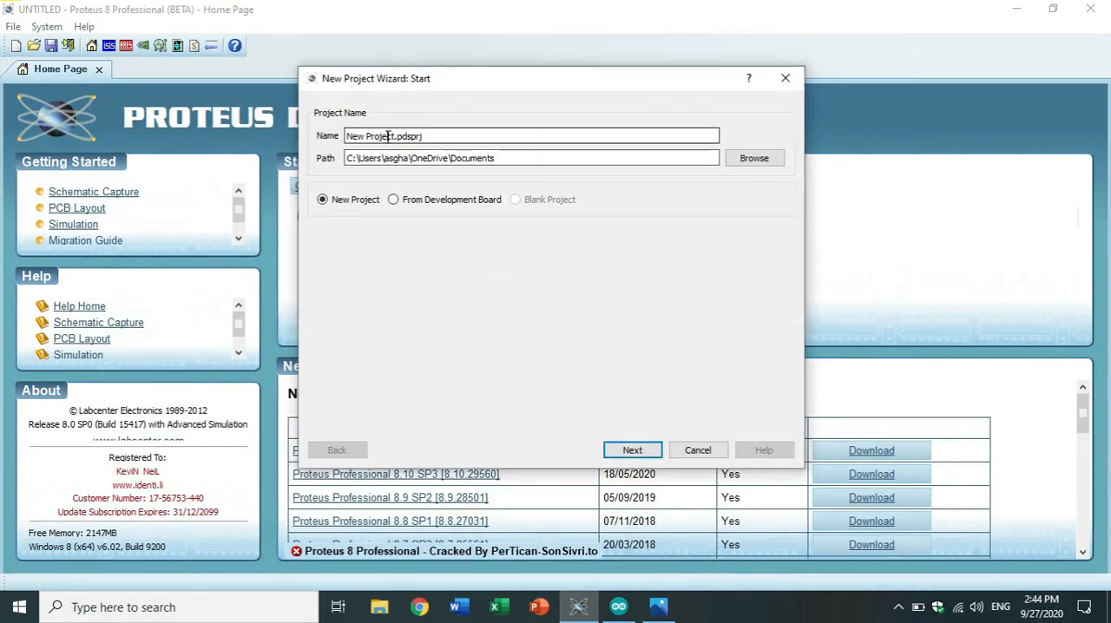
key("BackSpace")
key("BackSpace")
key("BackSpace")
key("BackSpace")
key("BackSpace")
key("BackSpace")
key("BackSpace")
key("BackSpace")
key("BackSpace")
key("BackSpace")
key("BackSpace")
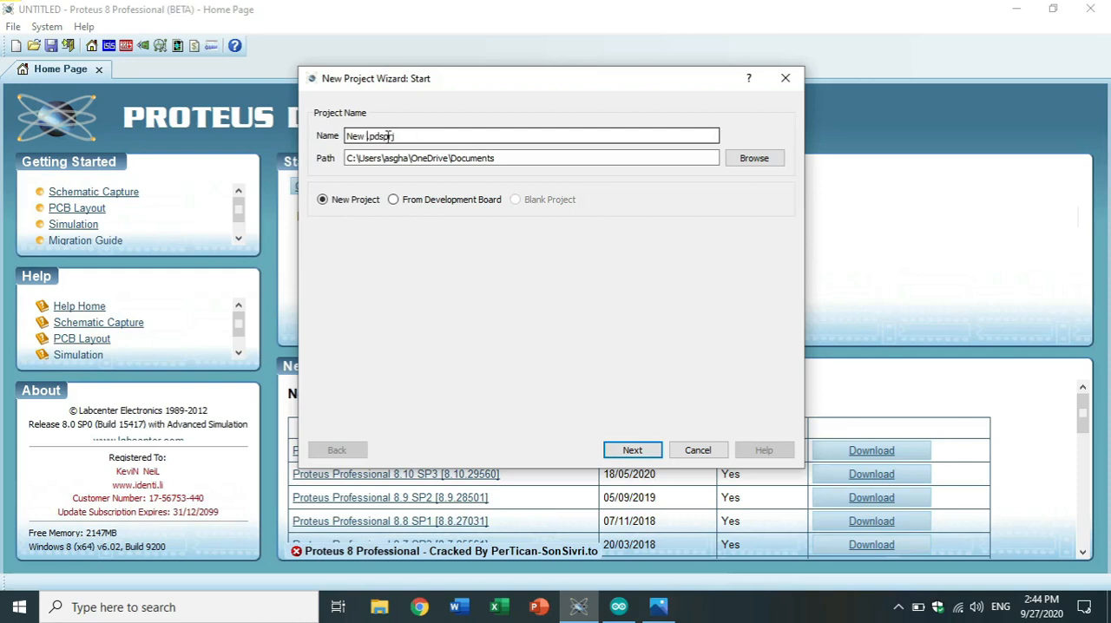
type("My L")
type("DR")
key("BackSpace")
key("BackSpace")
key("BackSpace")
key("BackSpace")
key("BackSpace")
key("BackSpace")
type("LDR Arduino")
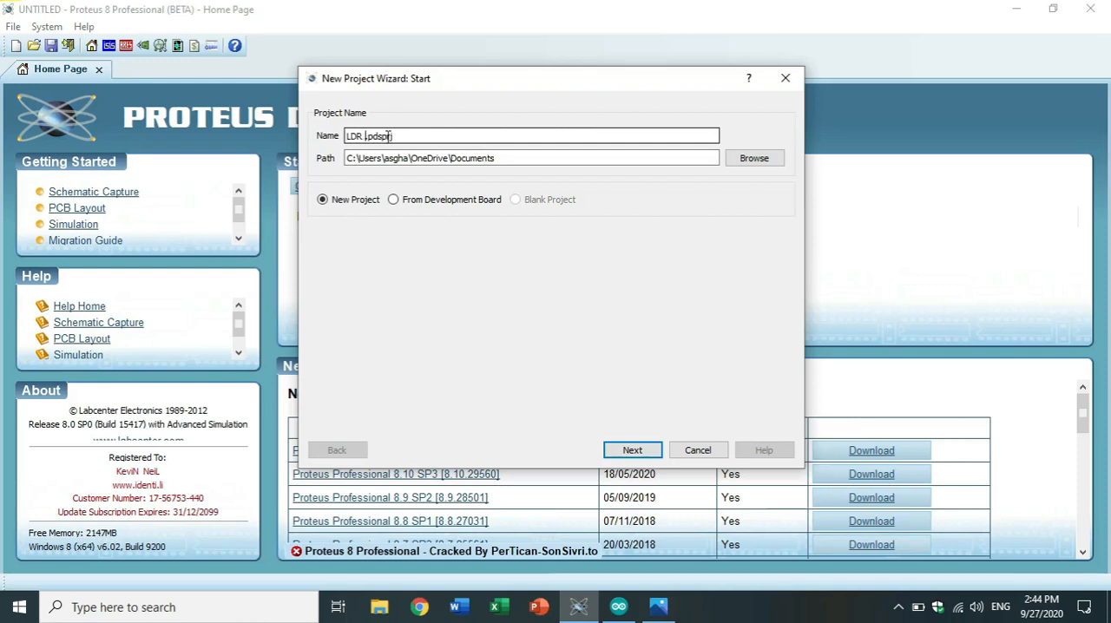
key("Left")
key("Left")
key("Left")
key("Left")
key("Left")
key("Left")
key("Left")
key("Left")
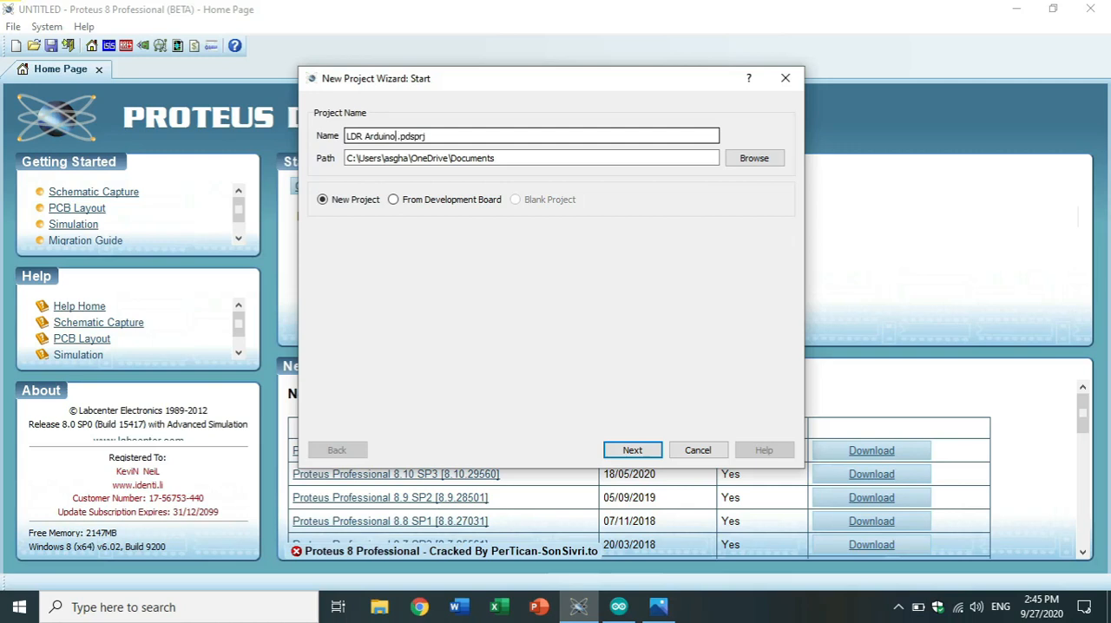
type("with")
Finish creating the project without schematic, PCB layout or firmware, and open Schematic Capture.
left_click(632, 450)
left_click(641, 451)
left_click(642, 451)
left_click(641, 452)
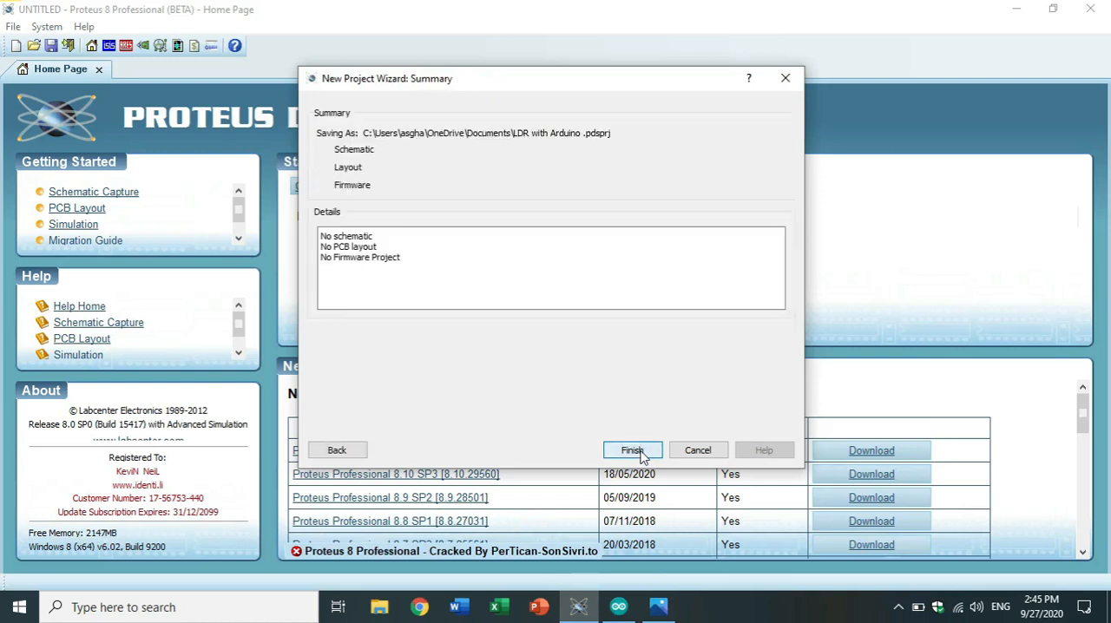
left_click(631, 378)
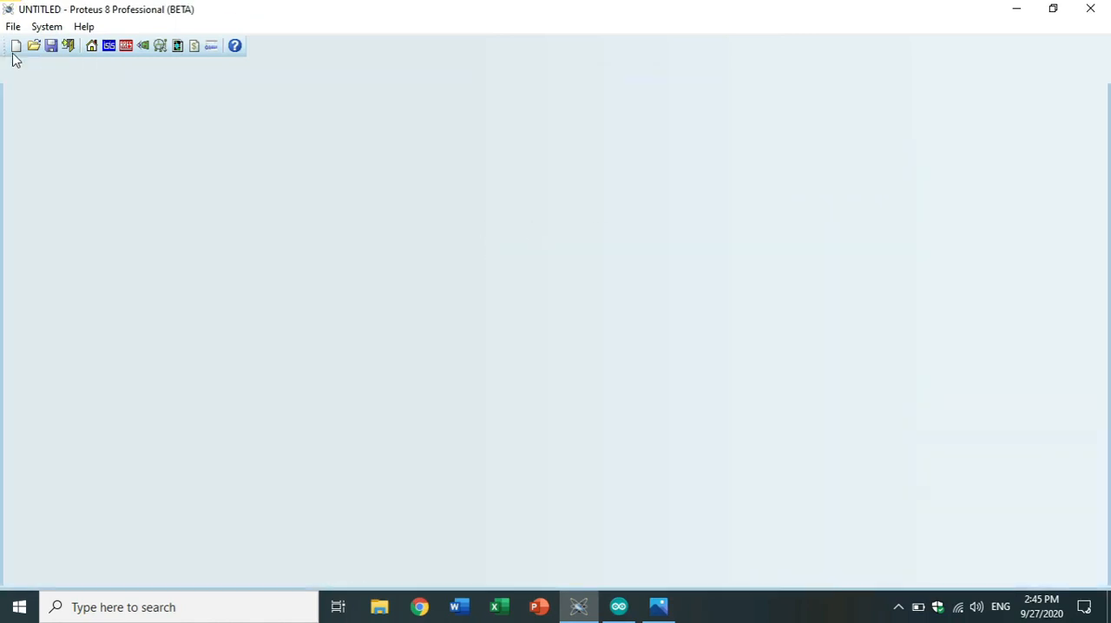
left_click(109, 48)
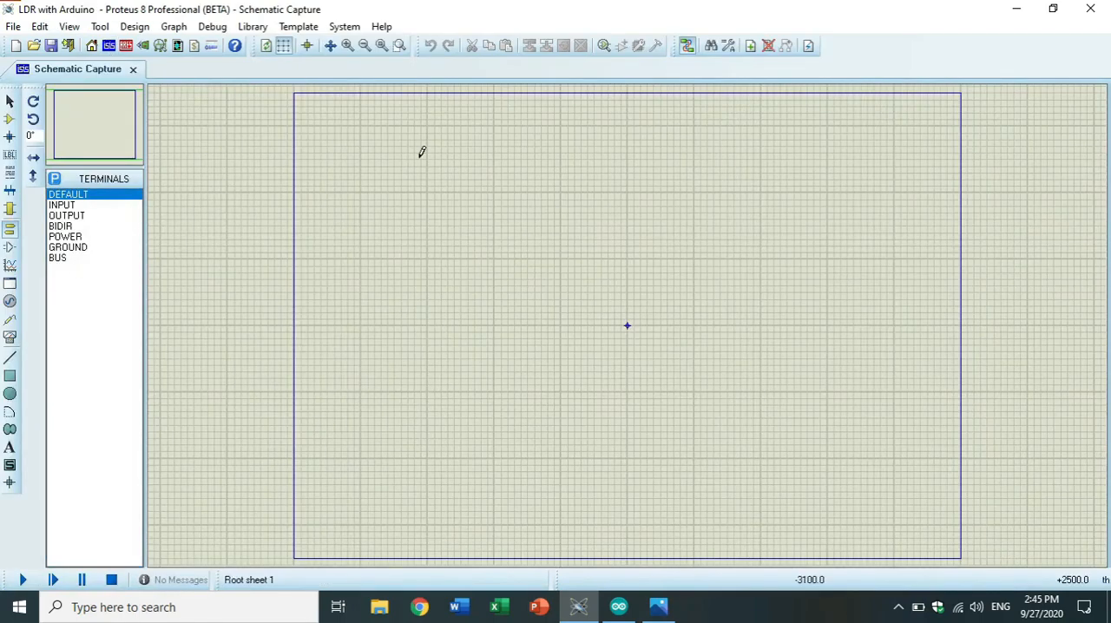
Search the component libraries for "Arduino" and pick the ARDUINO UNO R3 device.
right_click(463, 154)
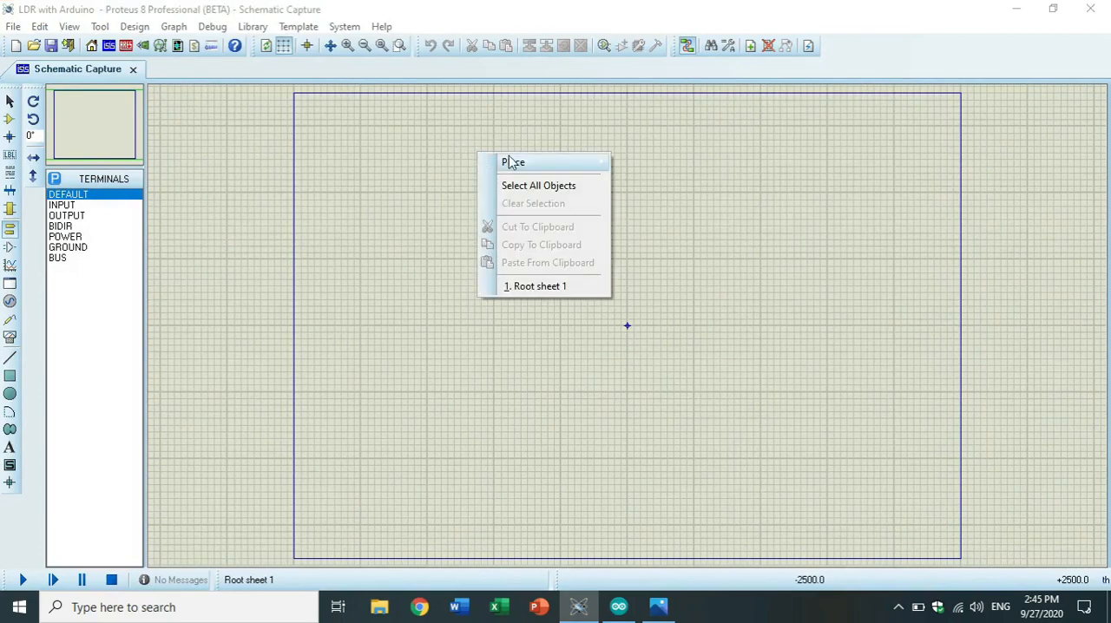
mouse_move(521, 162)
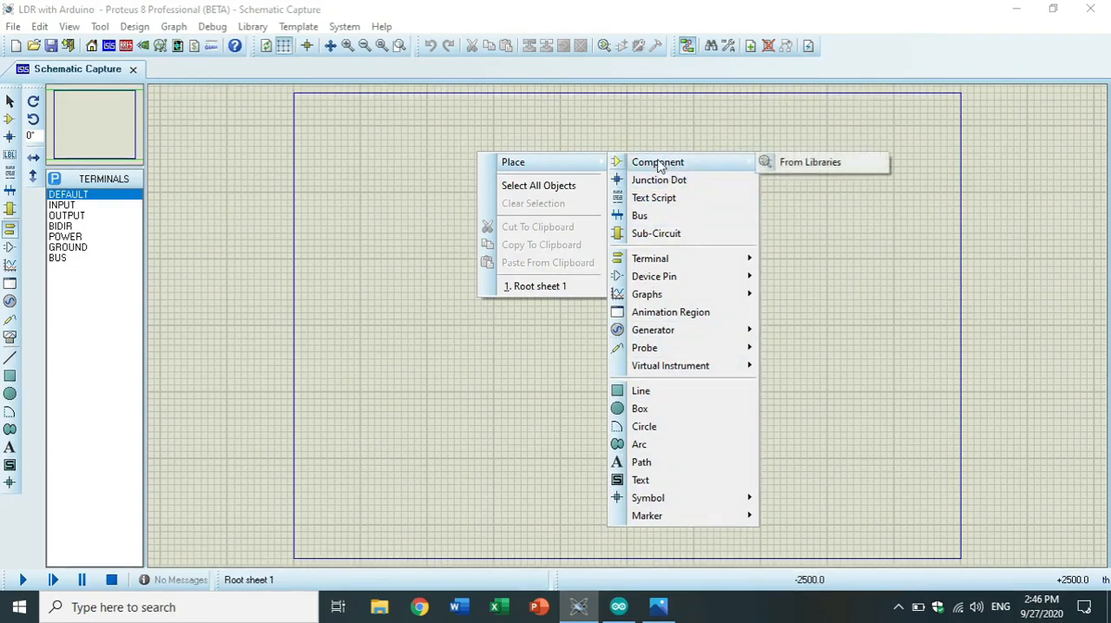
left_click(784, 168)
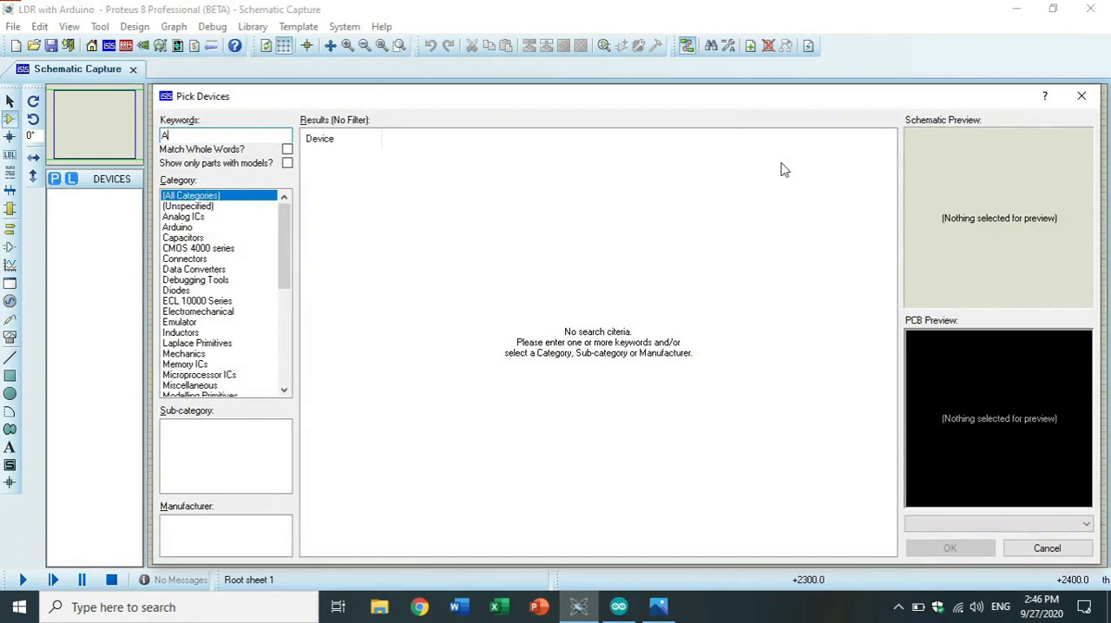
type("rduino")
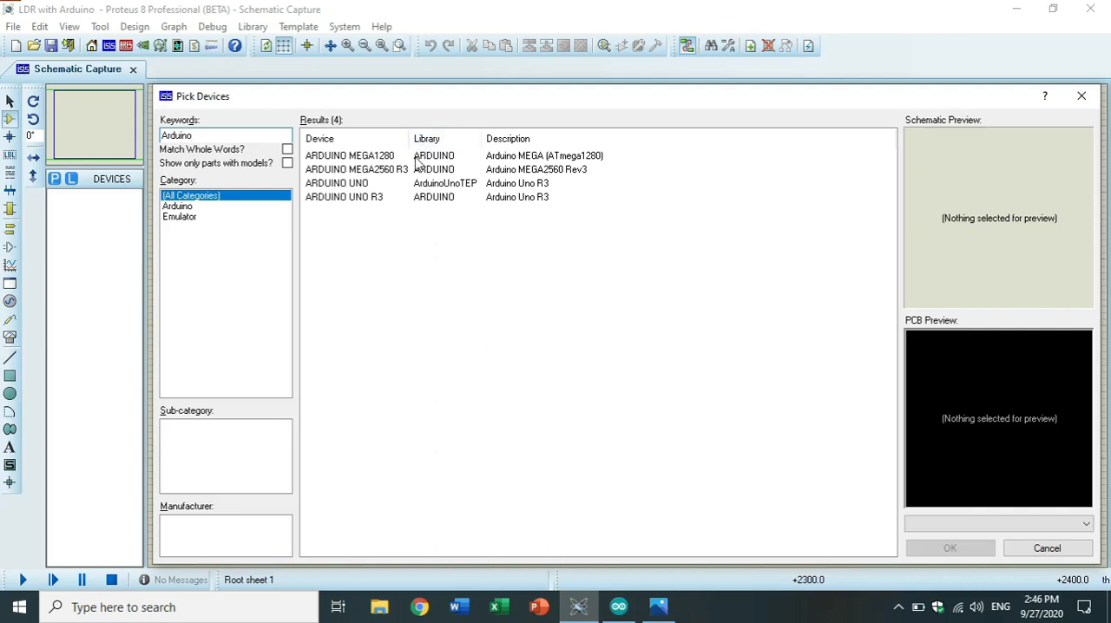
mouse_move(400, 200)
left_click(398, 200)
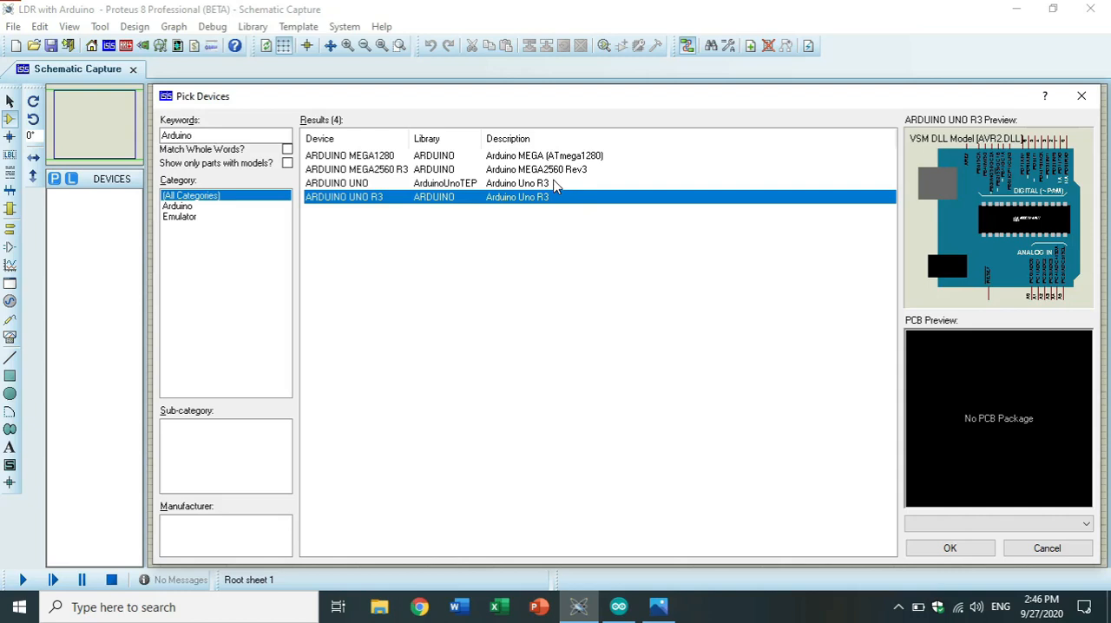
left_click(423, 186)
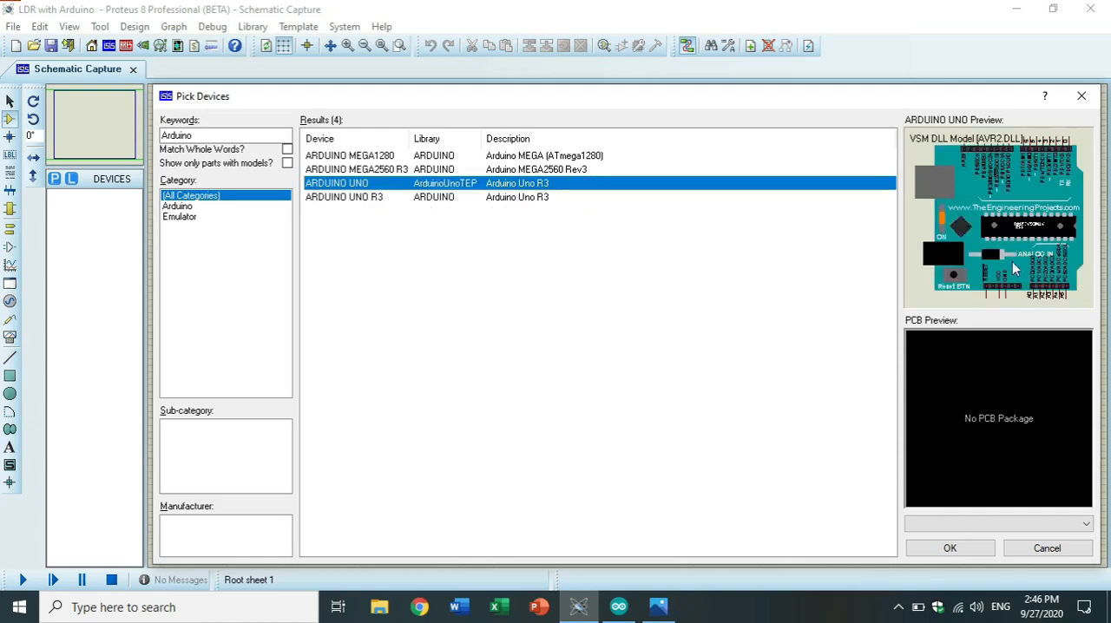
left_click(503, 198)
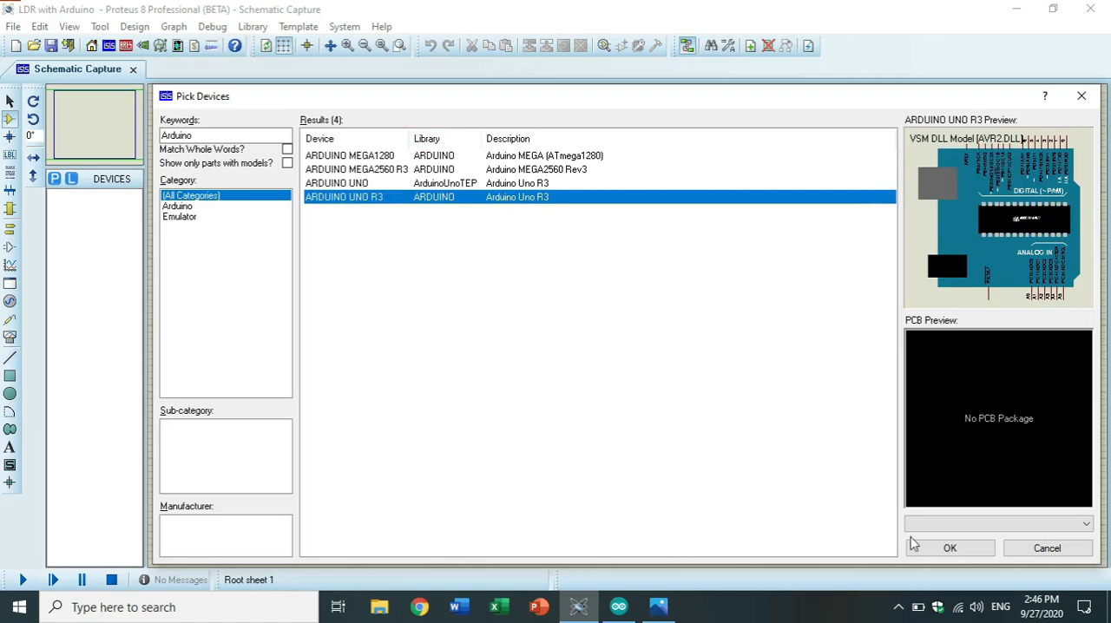
left_click(946, 549)
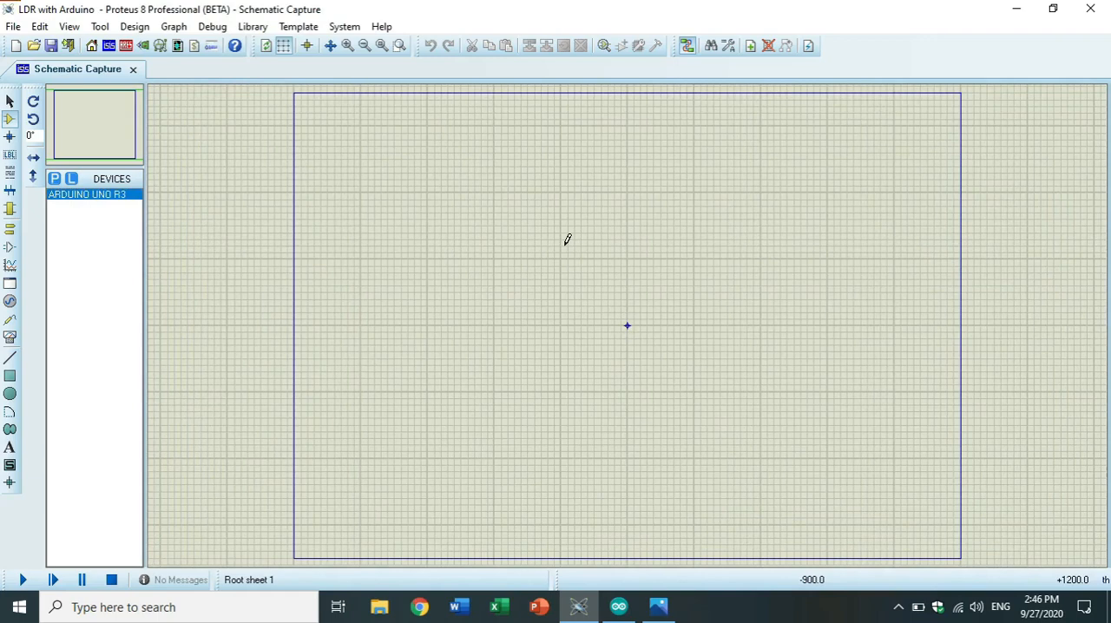
Place the Arduino Uno R3 in the upper-left part of the sheet and rotate it clockwise.
left_click(484, 199)
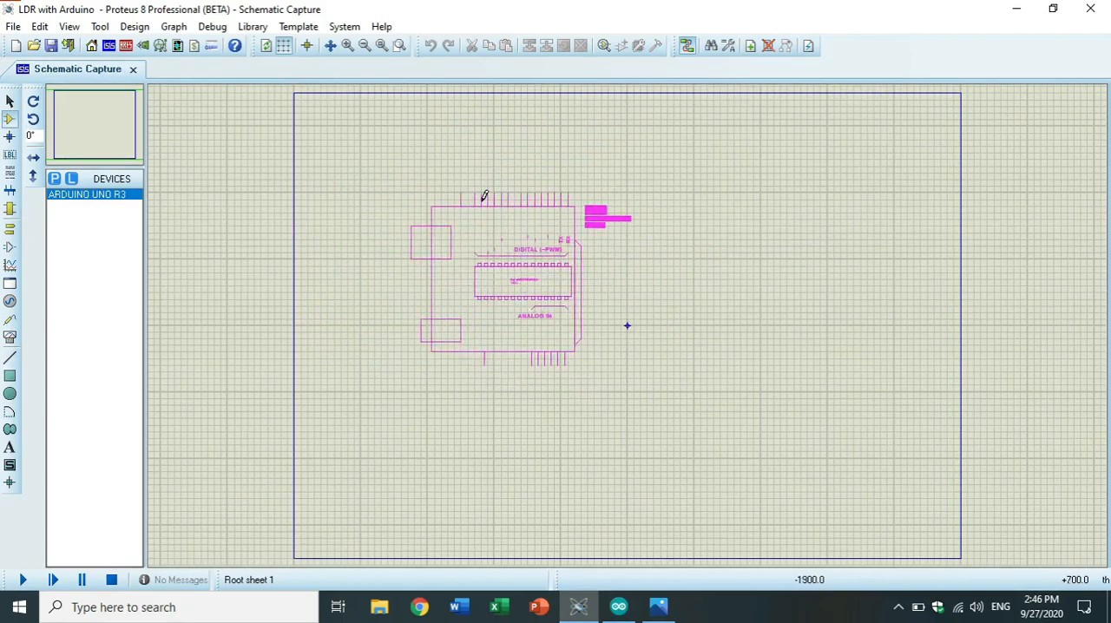
left_click(482, 199)
right_click(492, 229)
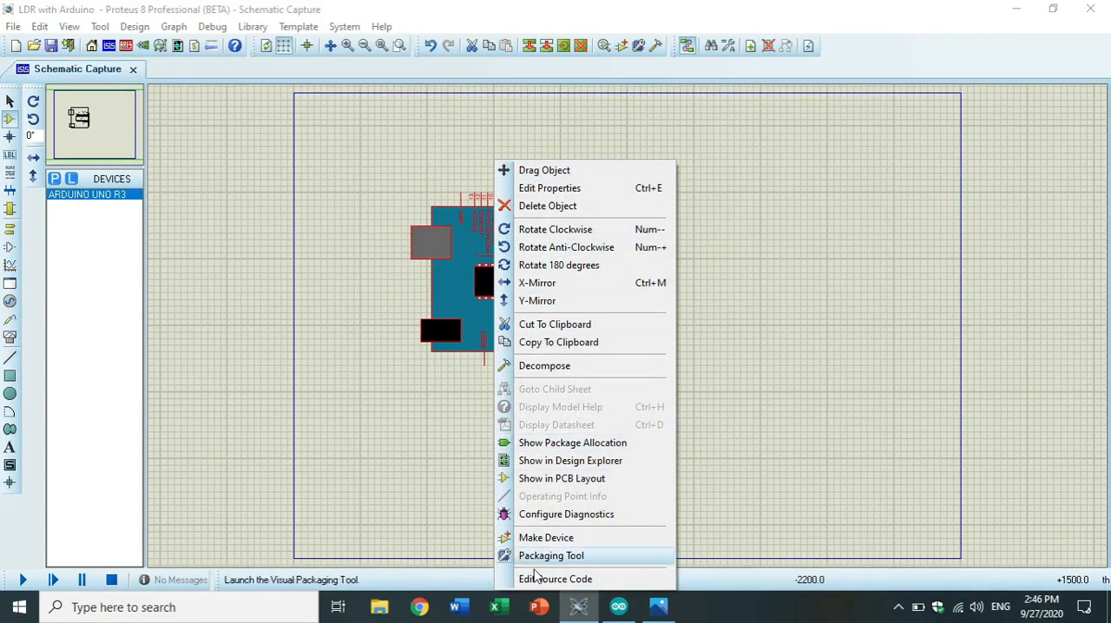
left_click(567, 232)
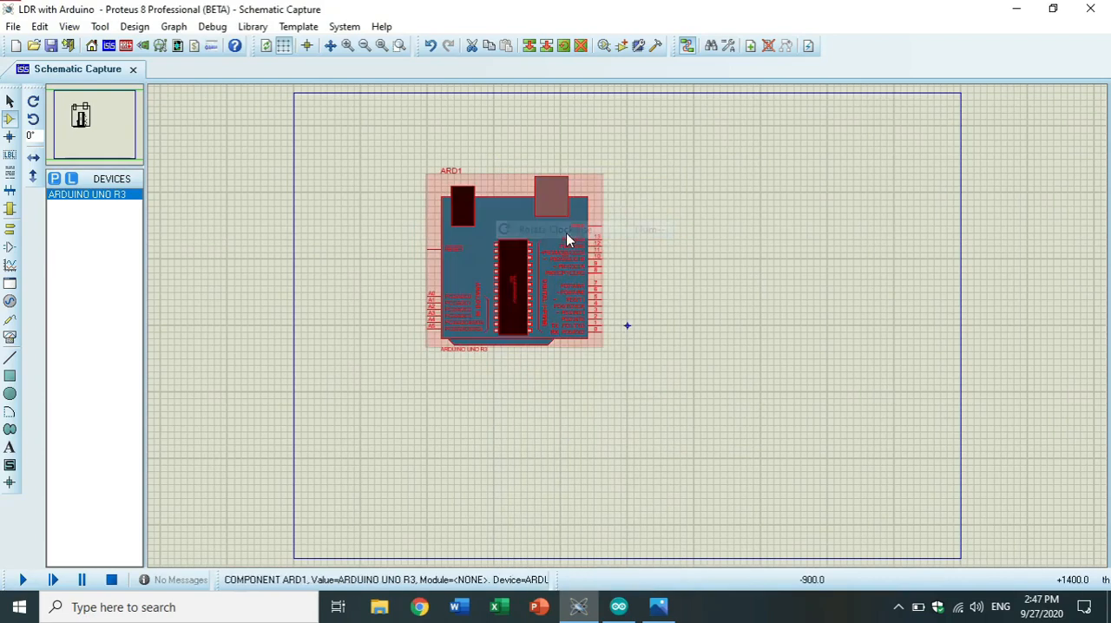
Search the component libraries for "LDR", pick TORCH_LDR and place it to the left of the Arduino board.
left_click(347, 45)
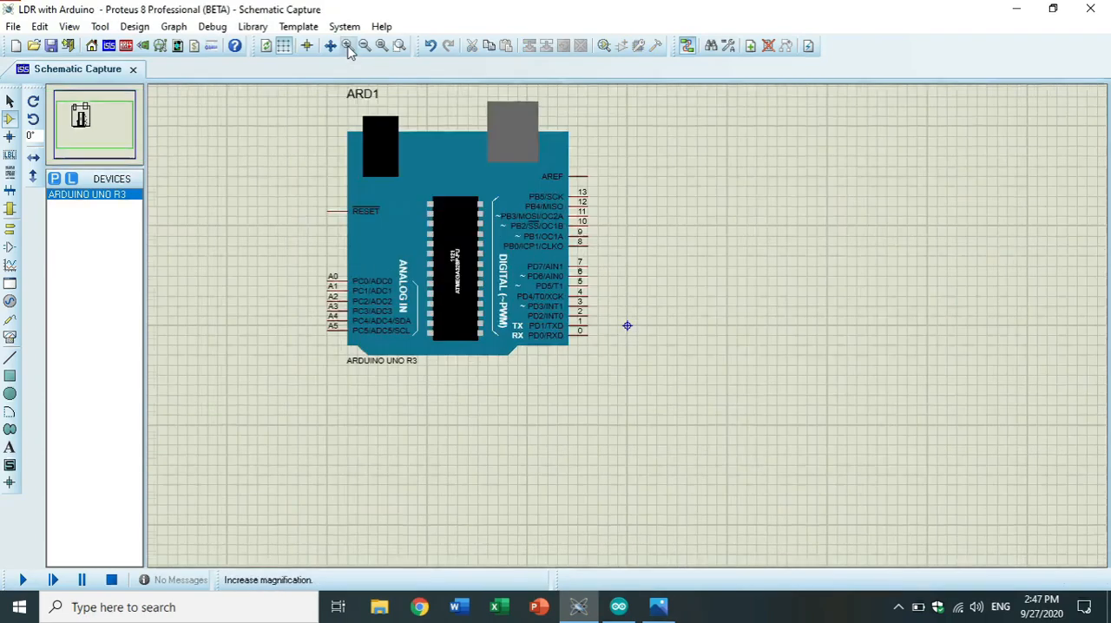
left_click(119, 137)
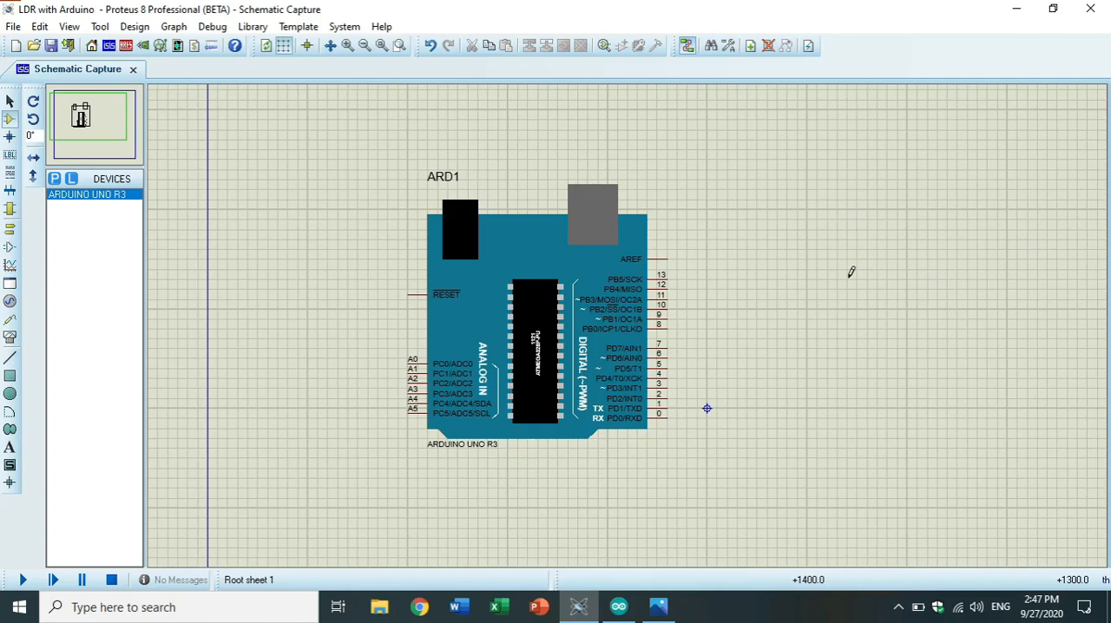
right_click(827, 261)
mouse_move(876, 271)
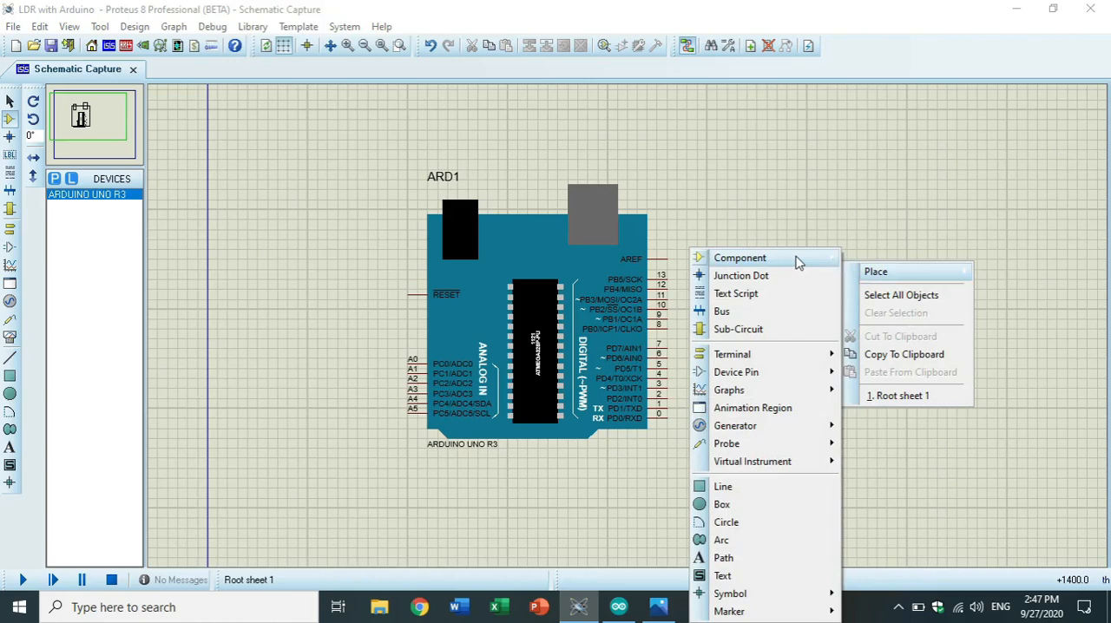
mouse_move(798, 262)
left_click(884, 283)
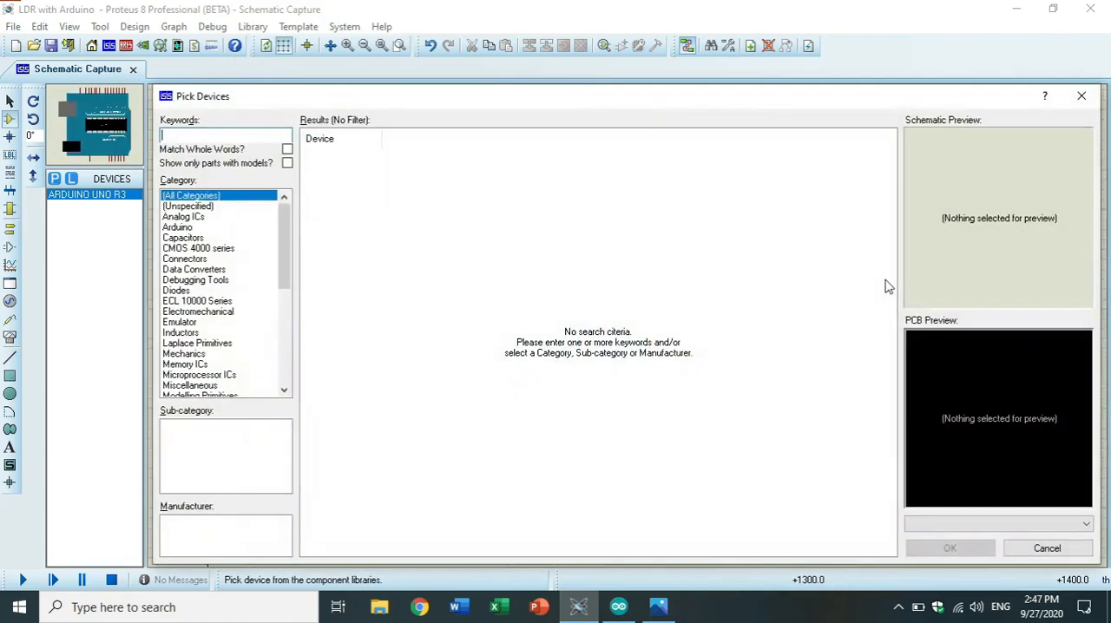
type("LDR")
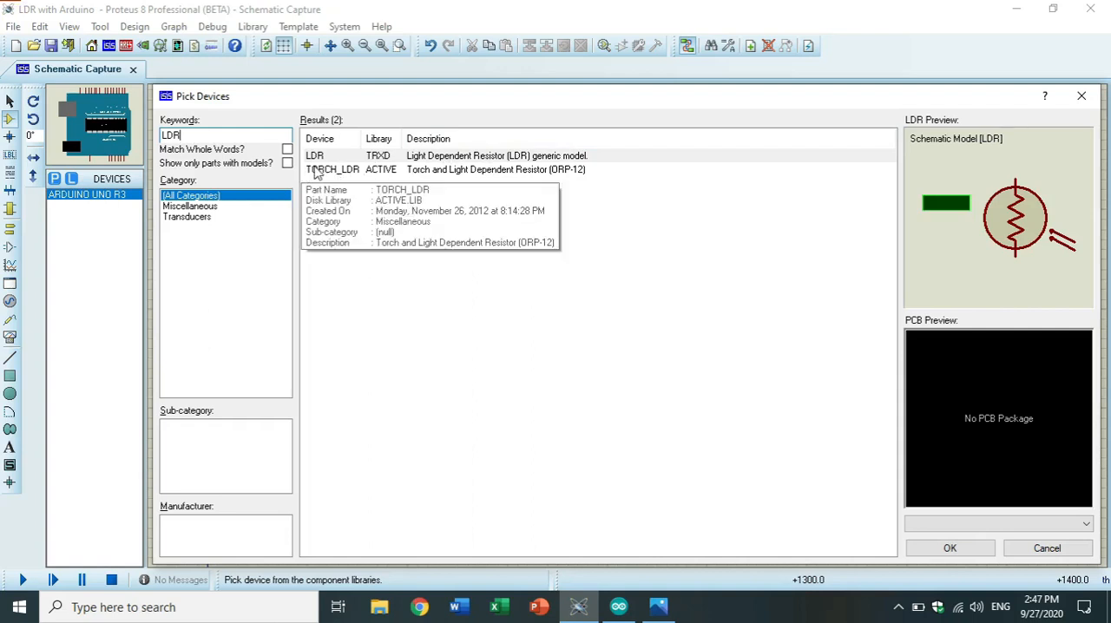
left_click(434, 172)
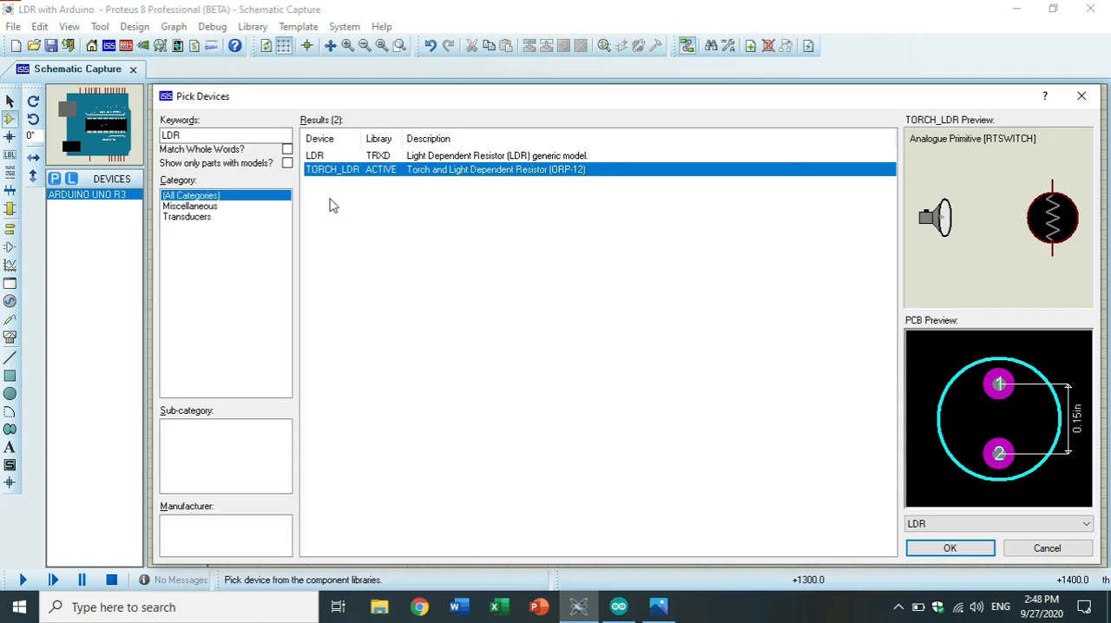
left_click(352, 158)
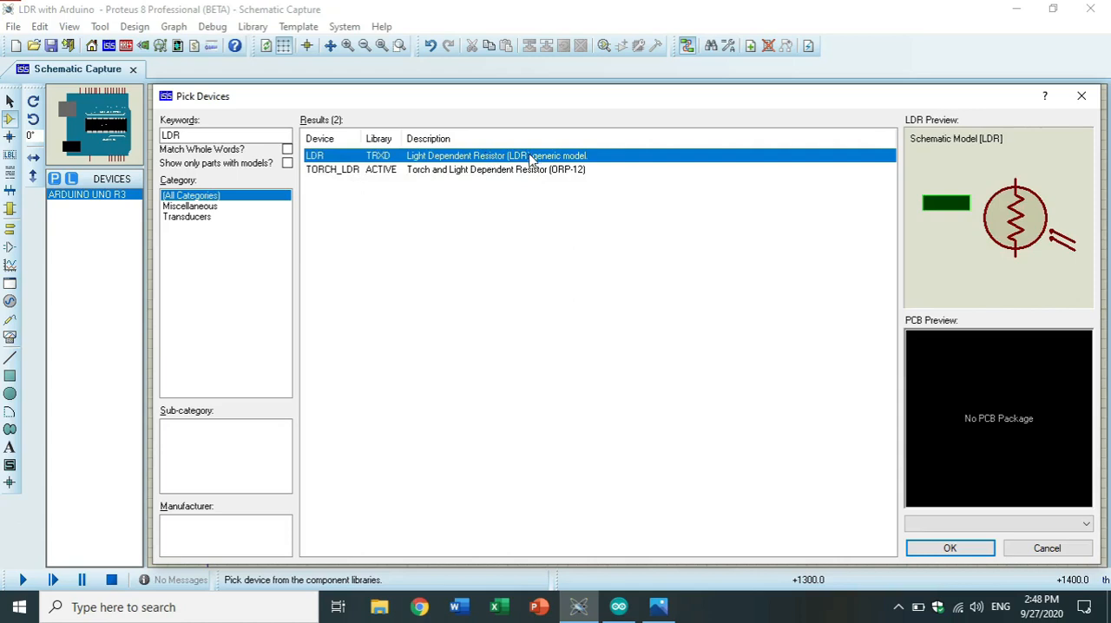
left_click(326, 172)
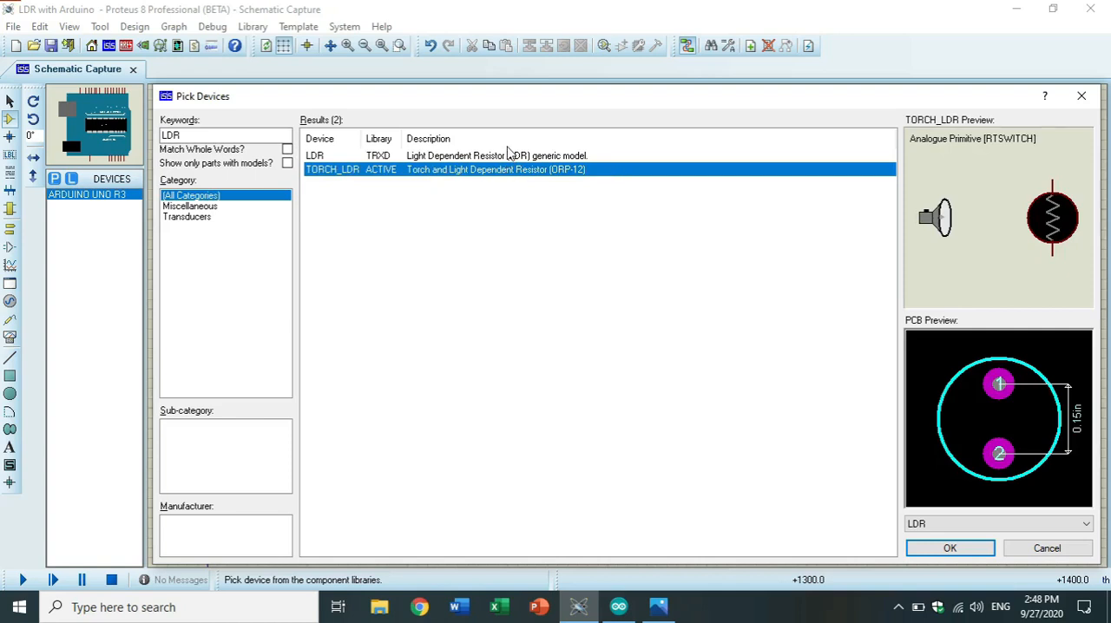
left_click(962, 550)
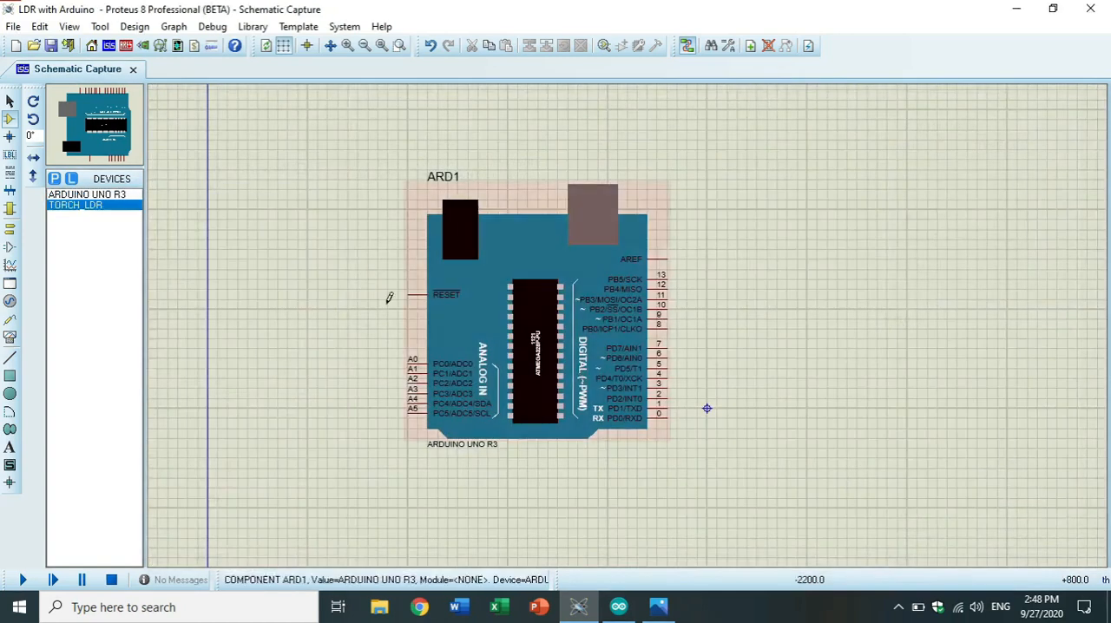
left_click(308, 299)
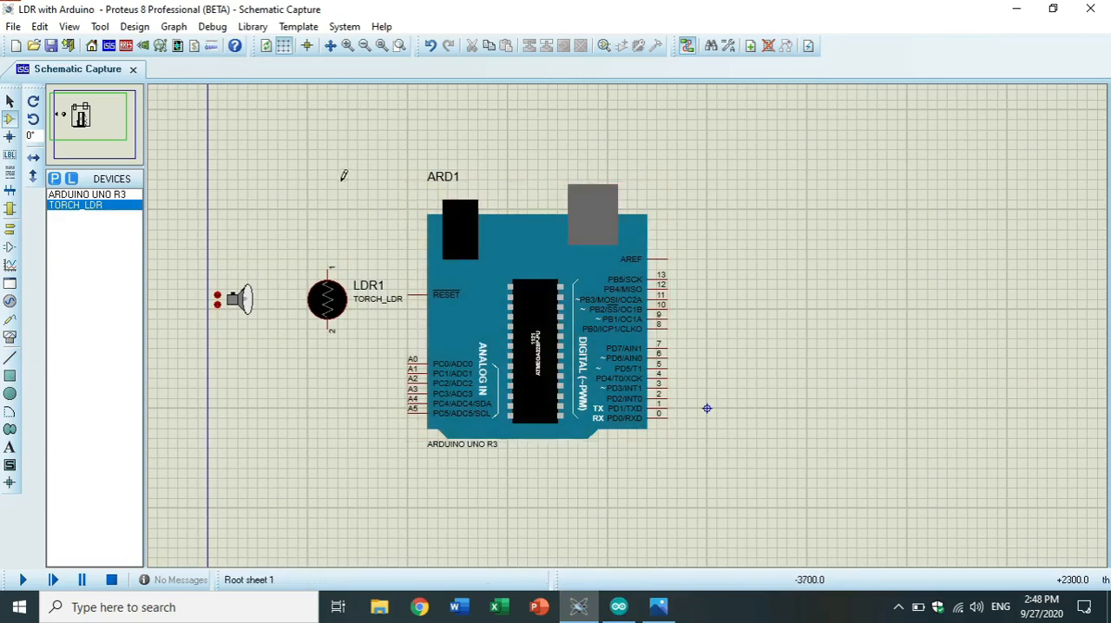
Place a POWER terminal above the LDR and wire it to the LDR's pin 1.
right_click(399, 160)
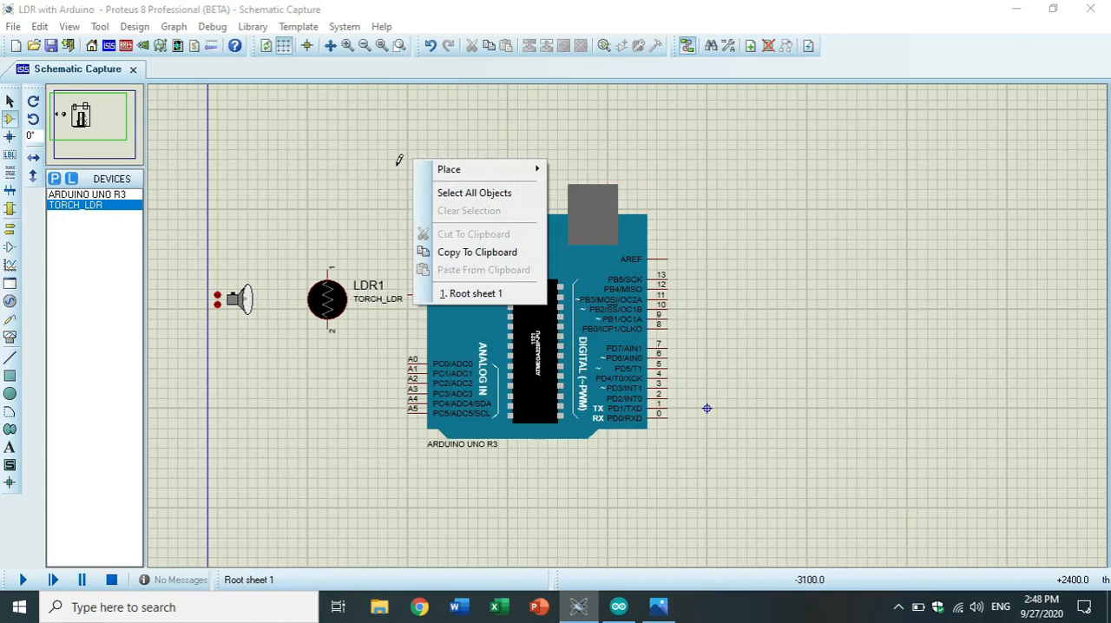
mouse_move(422, 174)
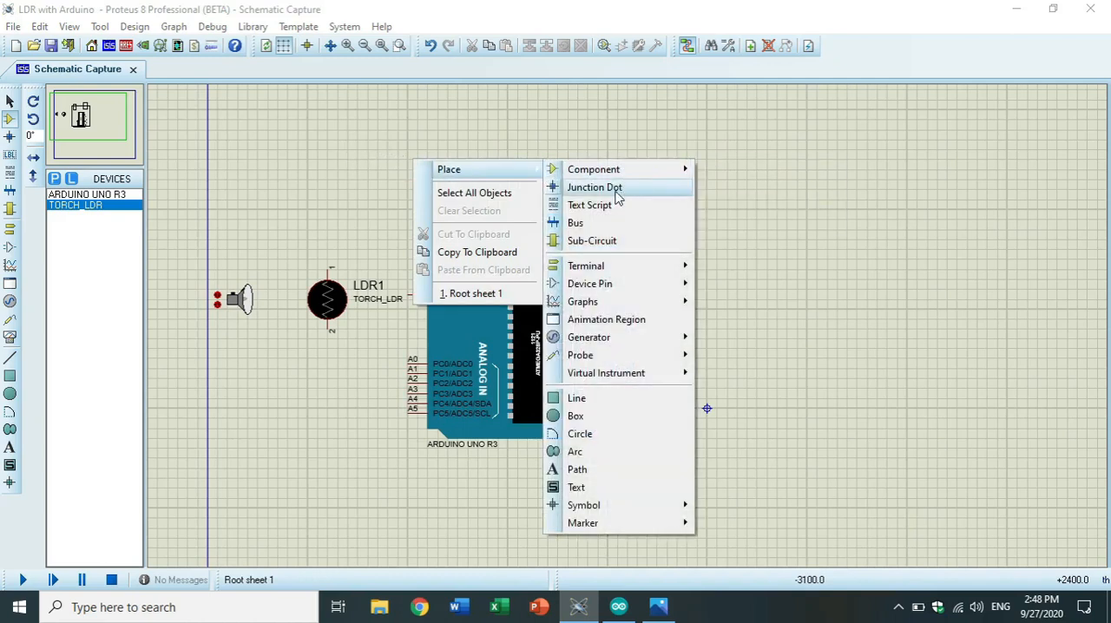
mouse_move(596, 270)
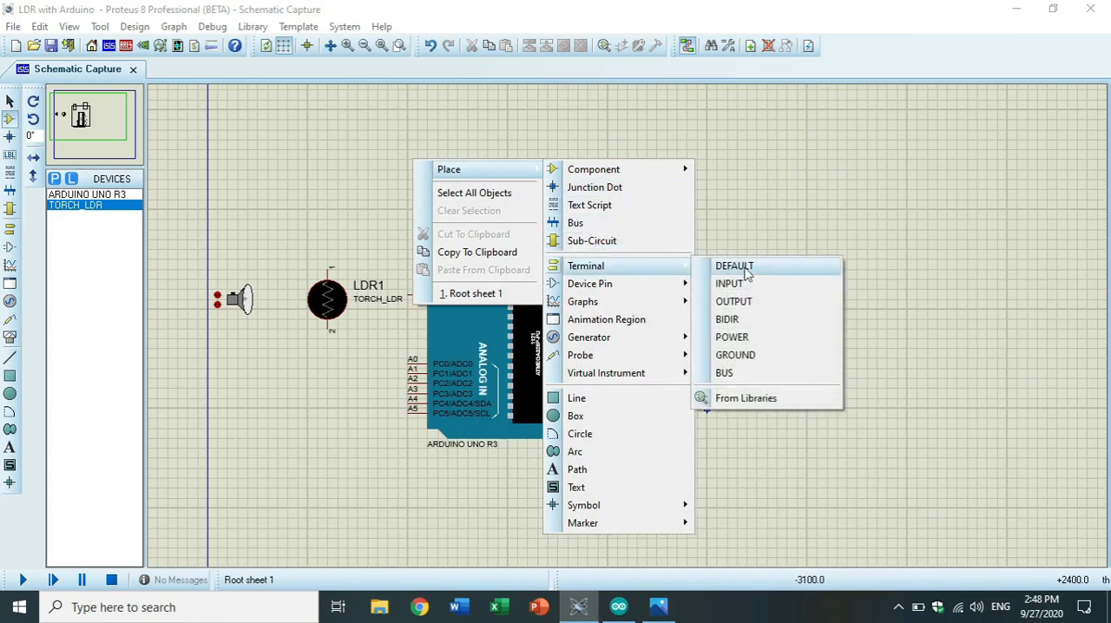
left_click(727, 338)
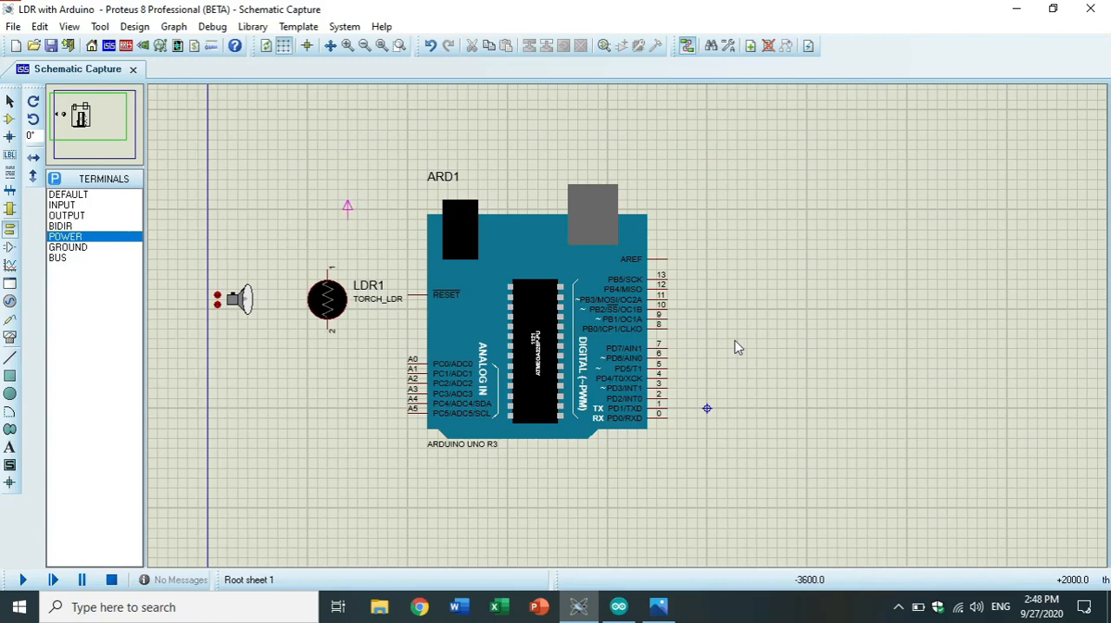
left_click(328, 210)
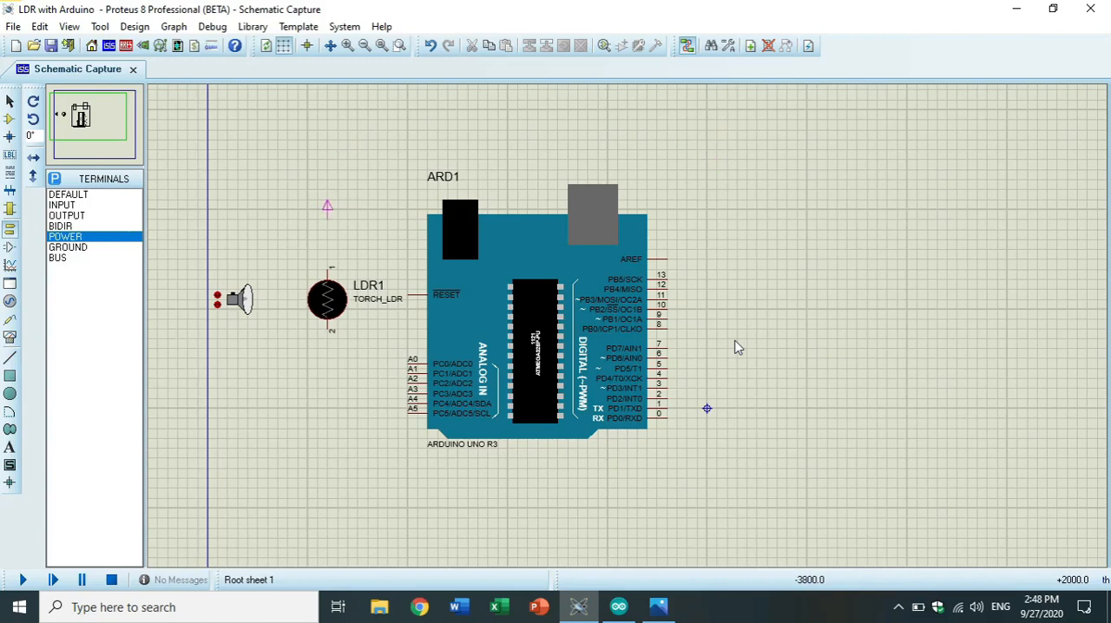
left_click(328, 217)
left_click(328, 266)
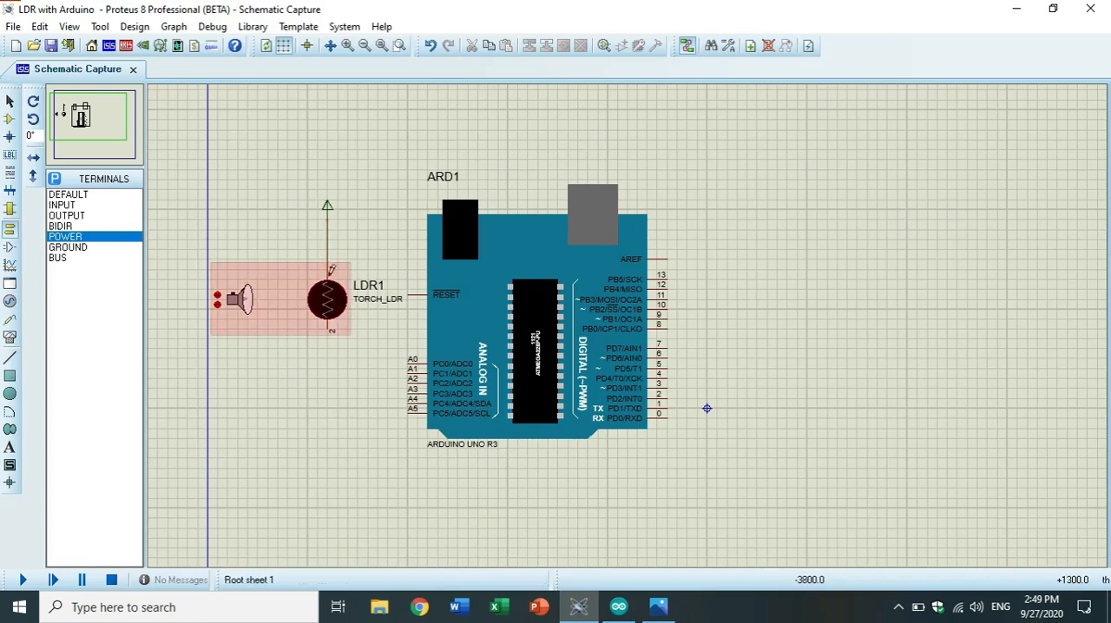
Search the component libraries for "RESISTOR" and pick the RESISTOR analog primitive.
left_click(69, 247)
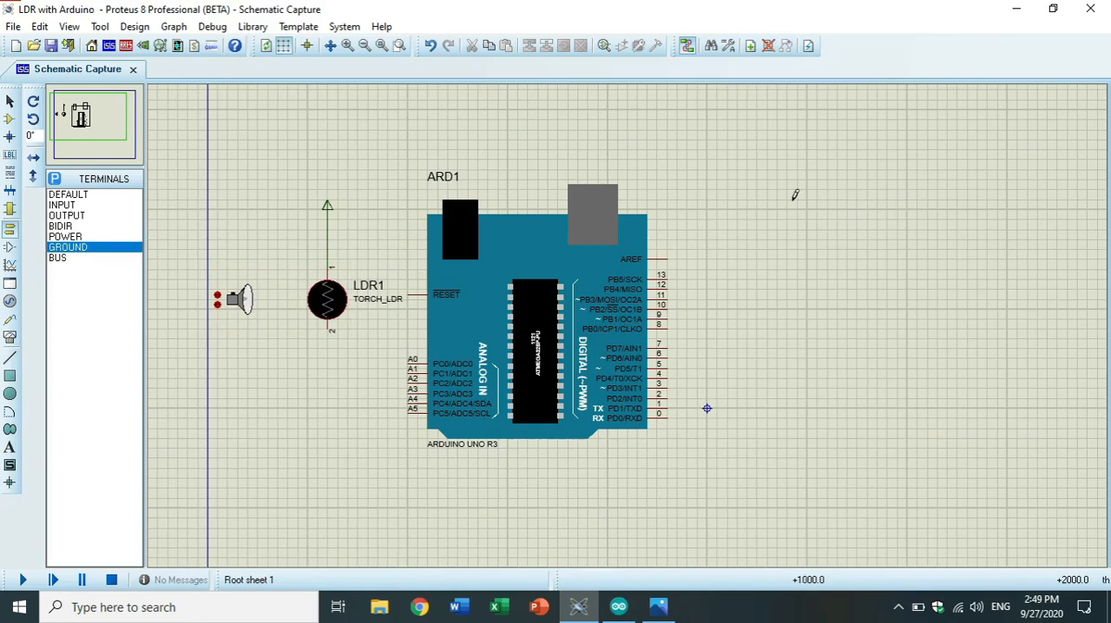
right_click(838, 194)
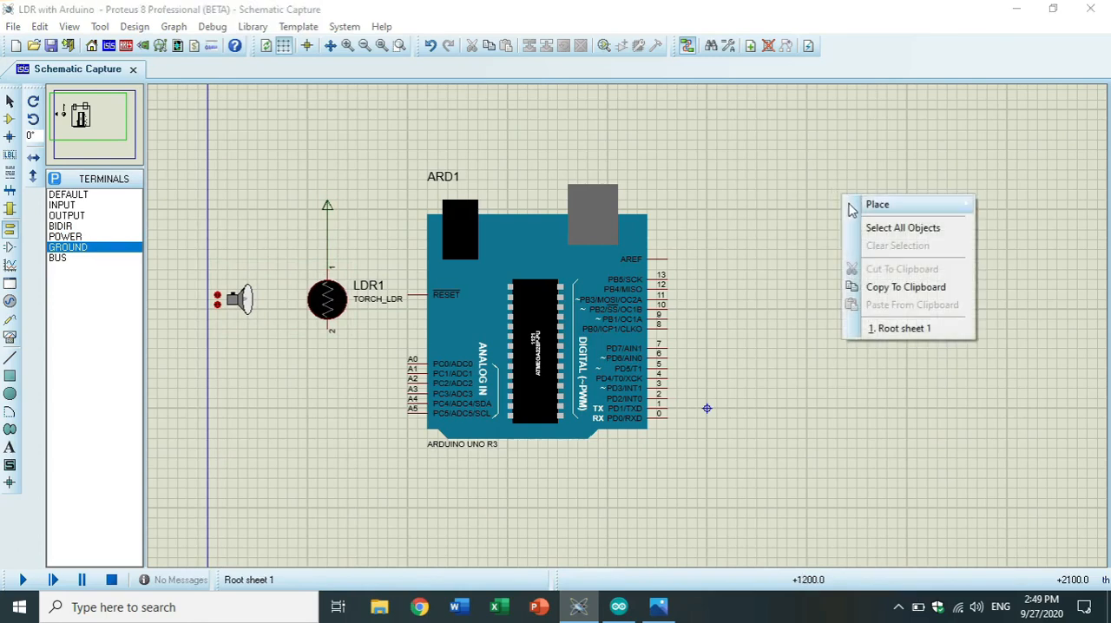
mouse_move(873, 204)
mouse_move(812, 207)
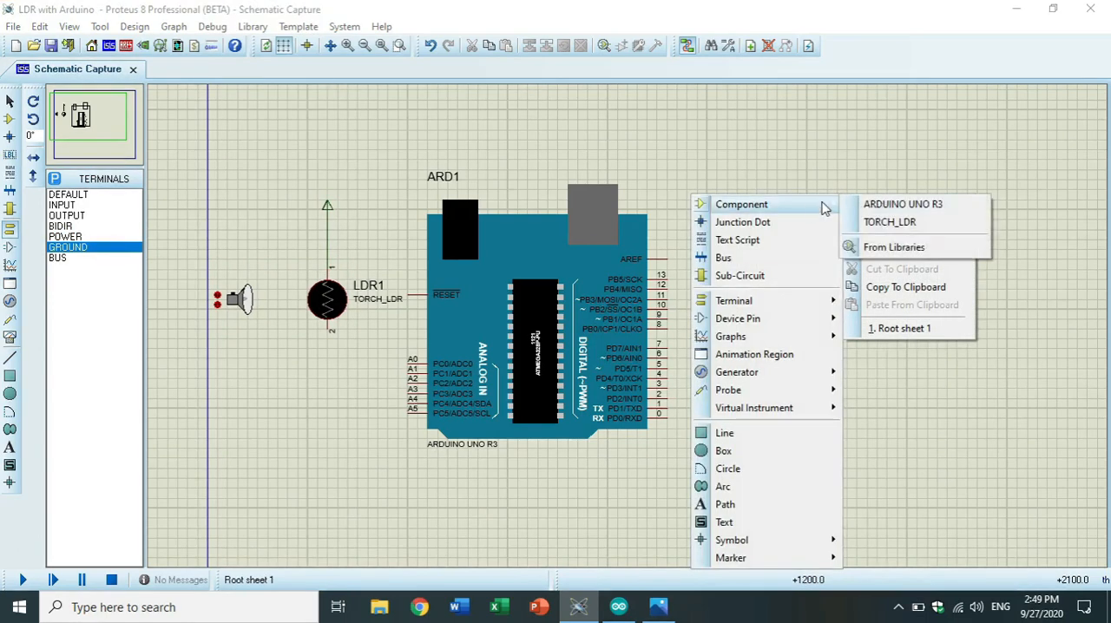
left_click(878, 249)
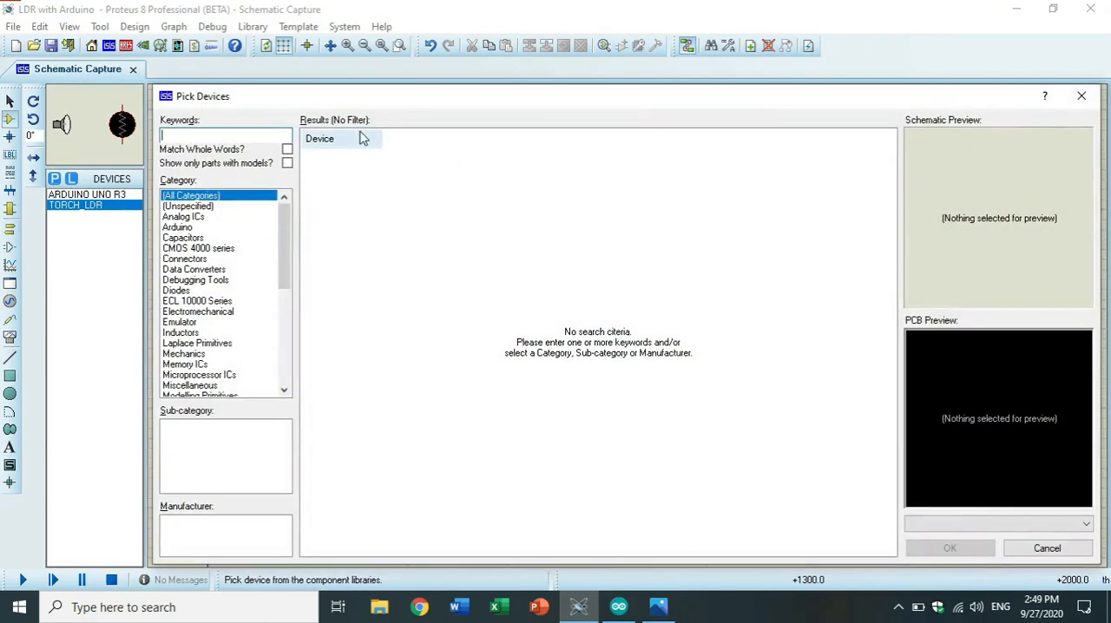
type("RESISTOR")
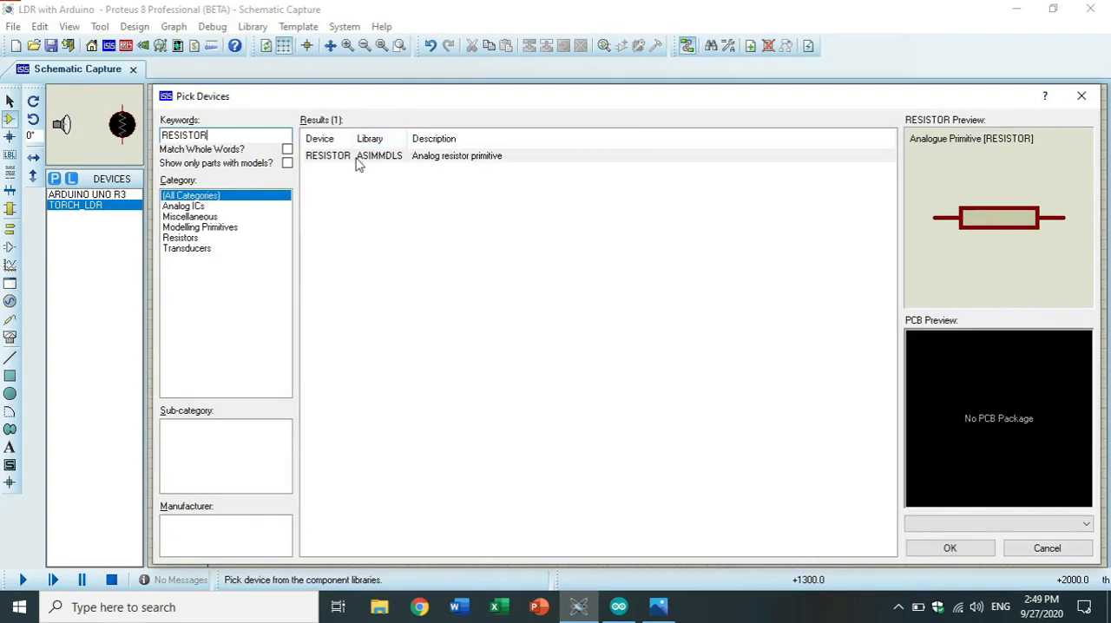
left_click(356, 158)
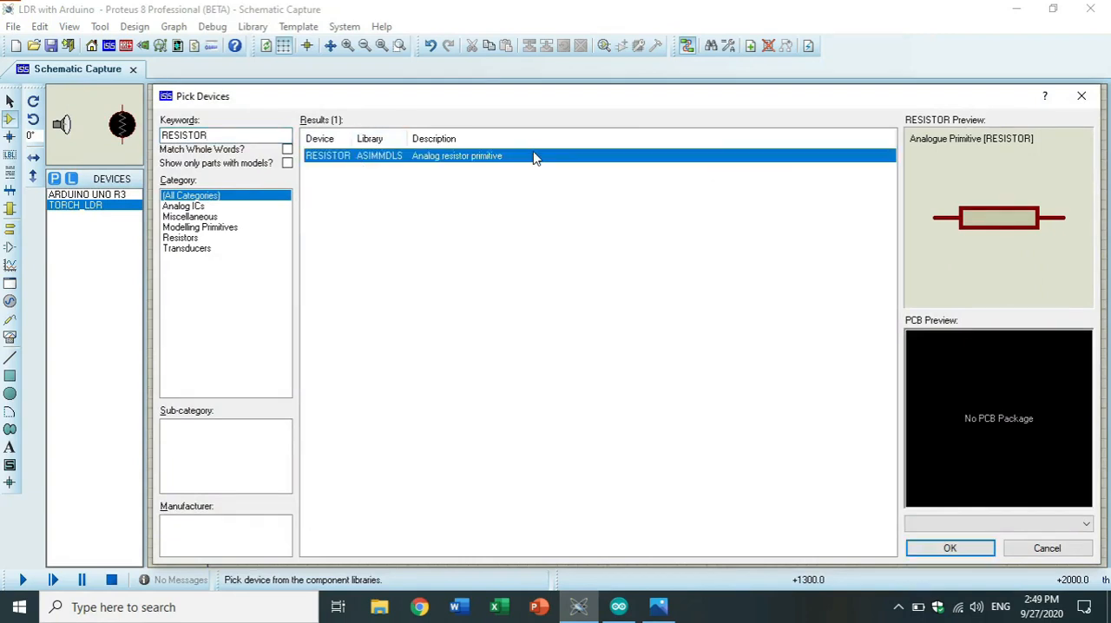
left_click(920, 550)
Place the resistor vertically below the LDR, rotated clockwise, and wire its upper end to the LDR's pin 2.
left_click(347, 390)
left_click(343, 388)
right_click(351, 390)
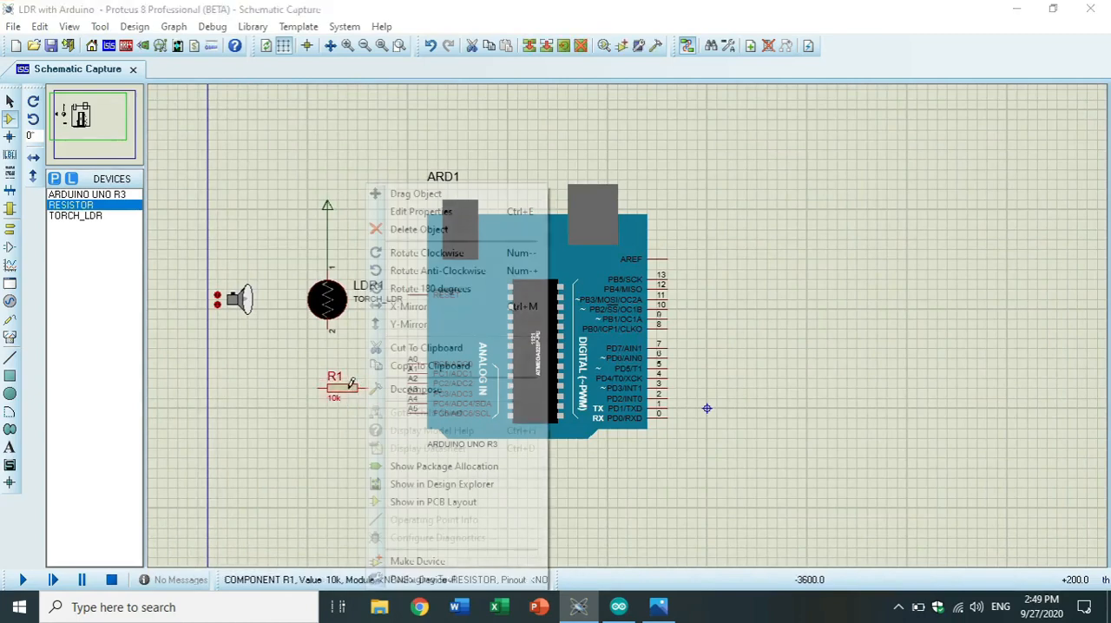
left_click(413, 251)
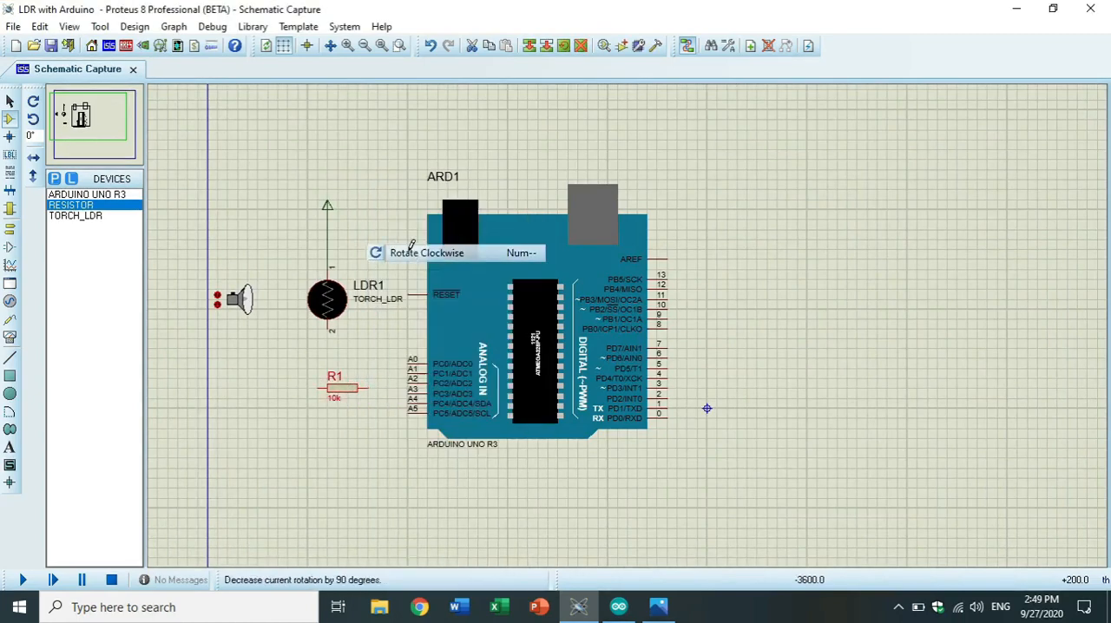
left_click_drag(321, 380, 326, 390)
left_click(326, 388)
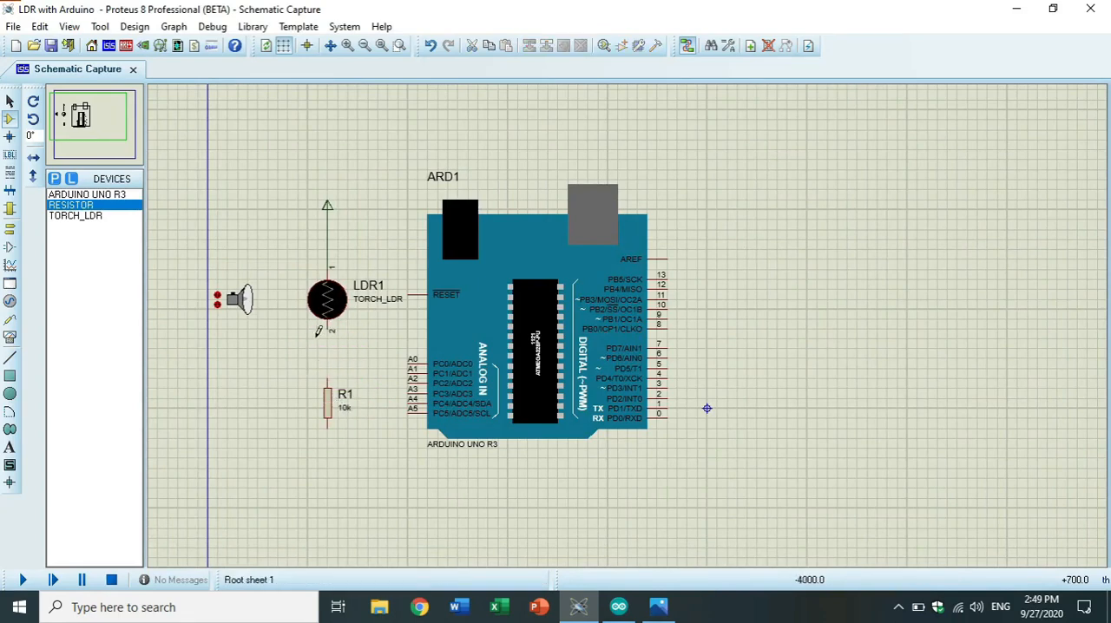
left_click(327, 379)
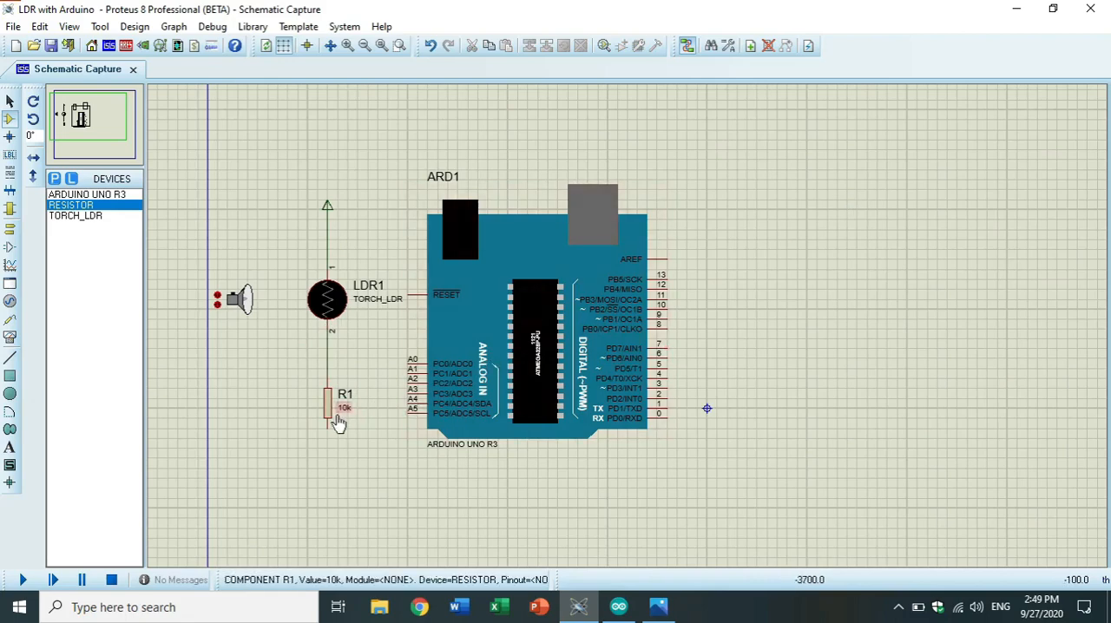
Set the resistance of the resistor below the LDR to 5k ohms.
right_click(329, 412)
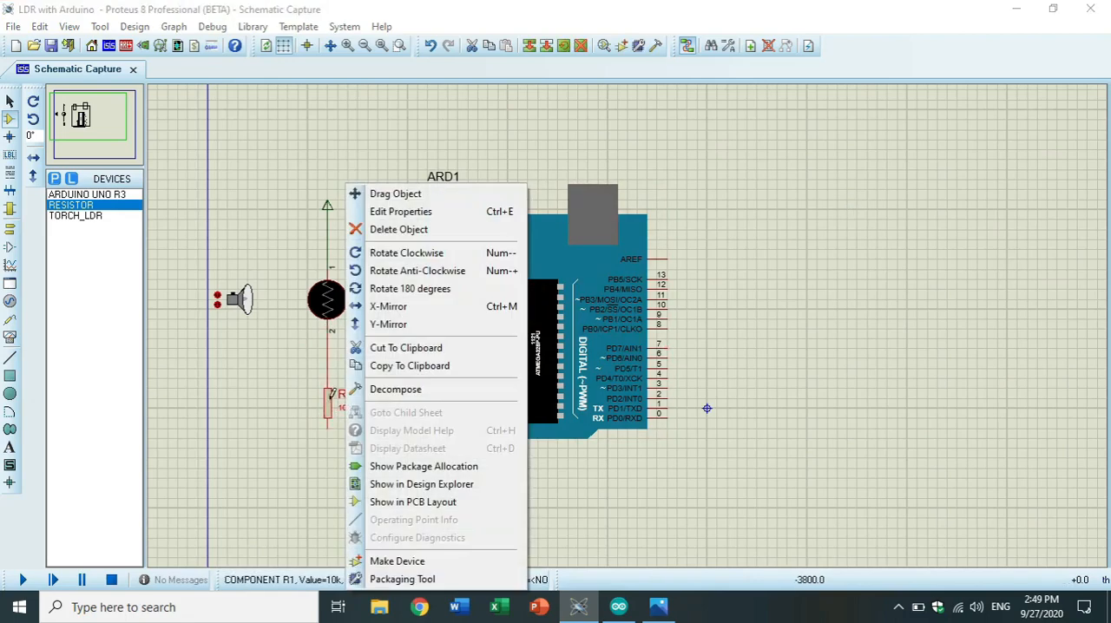
left_click(406, 214)
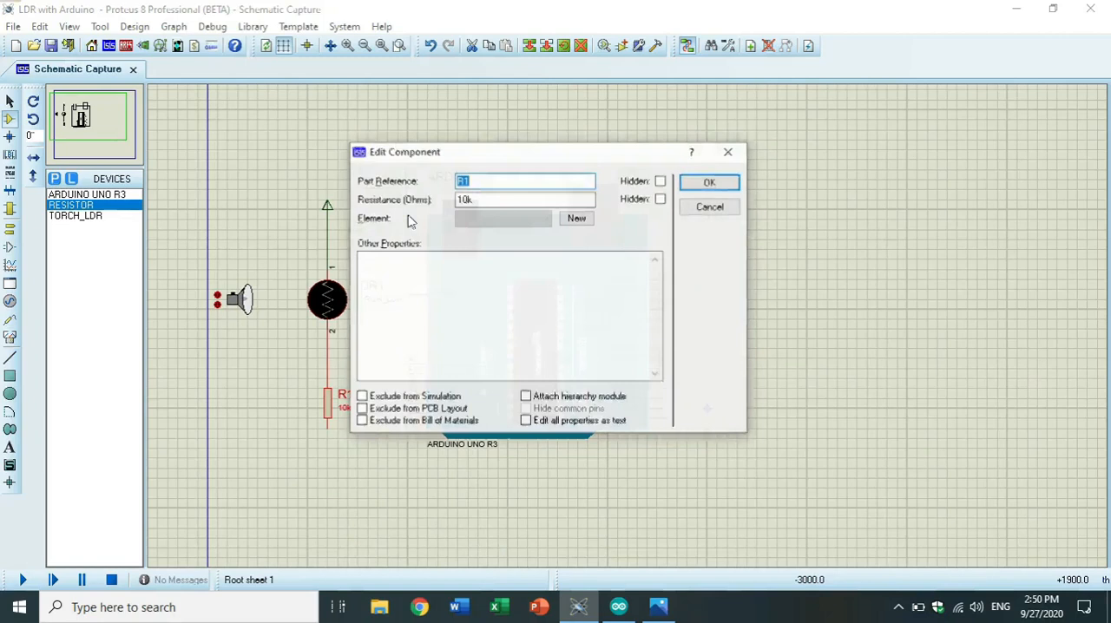
left_click(476, 198)
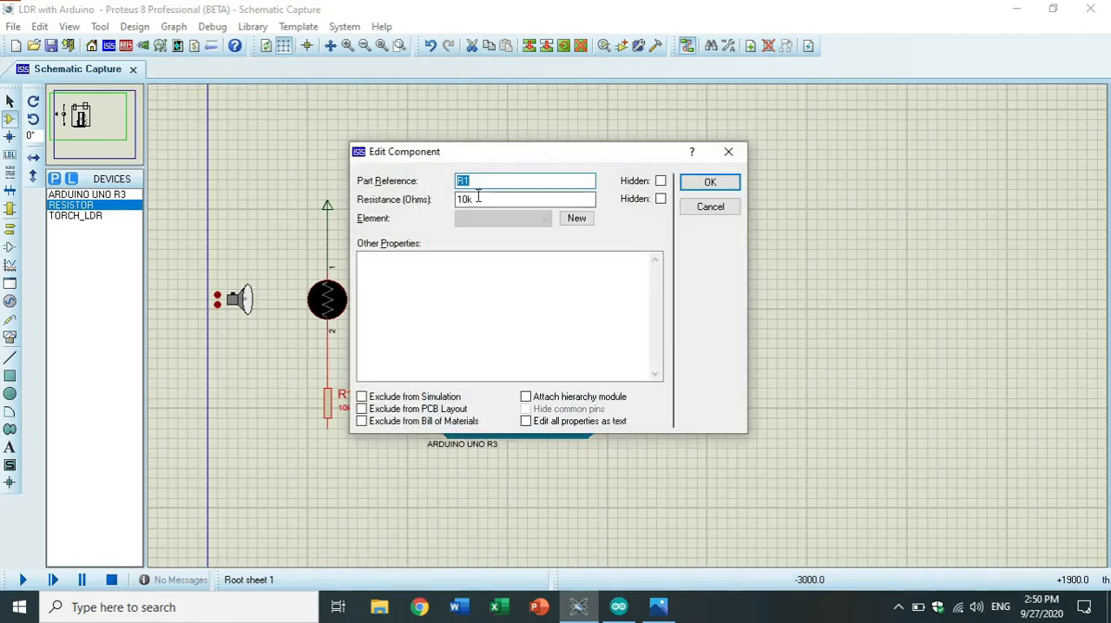
key("BackSpace")
key("BackSpace")
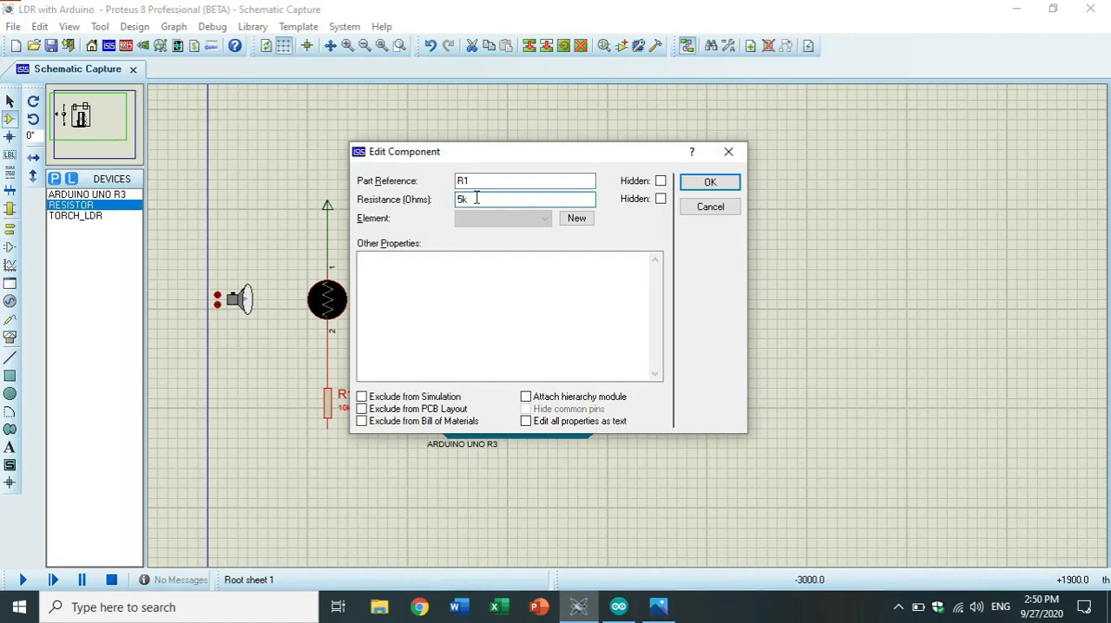
type("5")
left_click(710, 181)
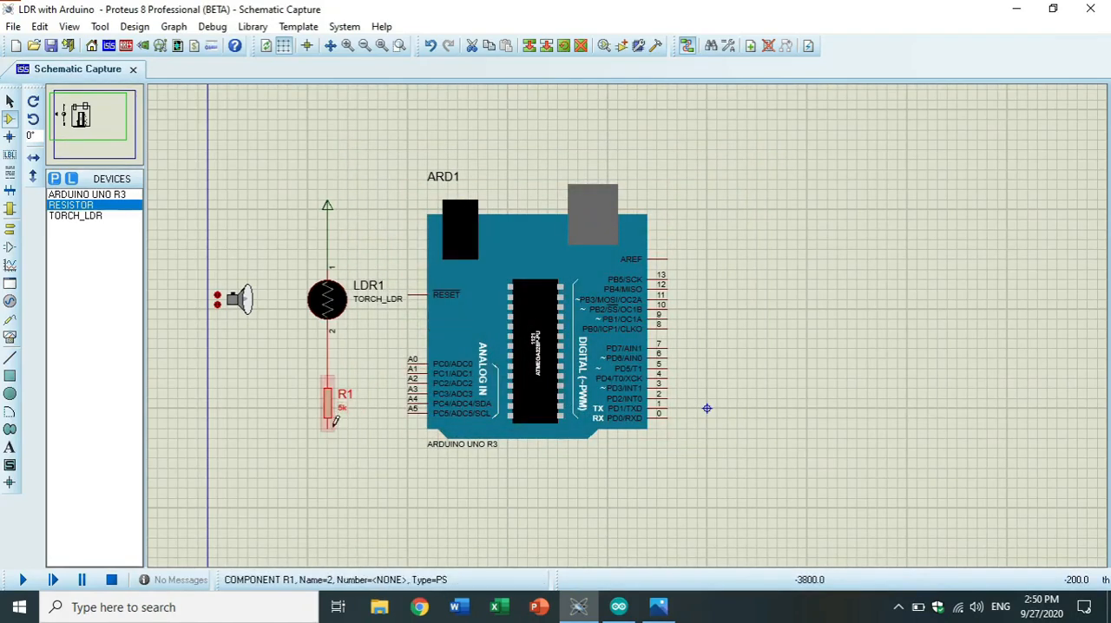
Place a GROUND terminal directly below resistor R1.
right_click(773, 283)
mouse_move(821, 292)
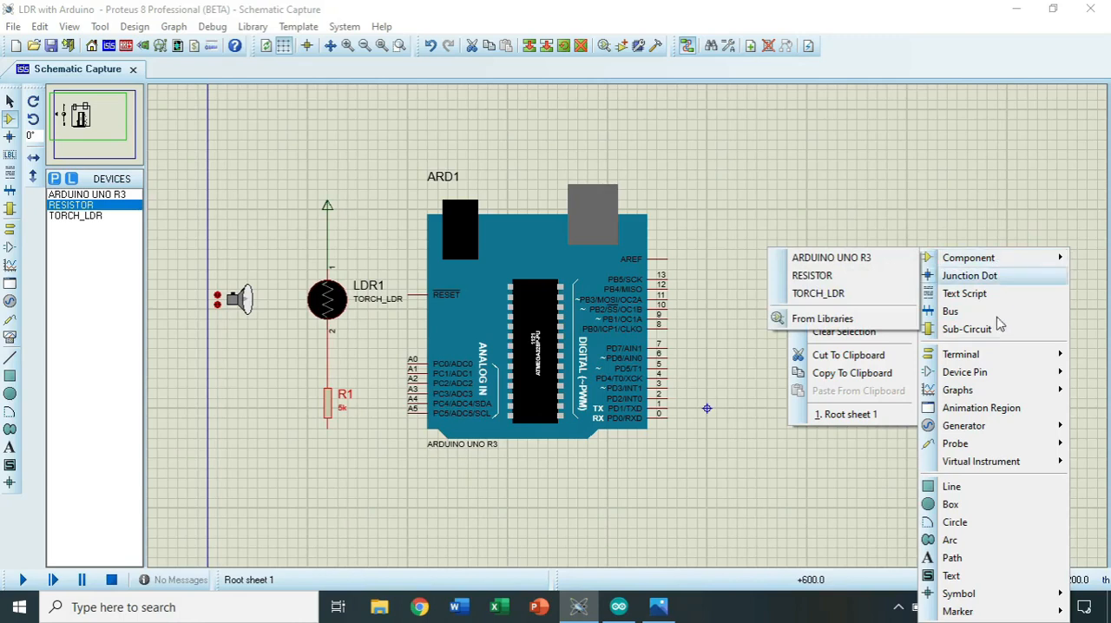
mouse_move(969, 359)
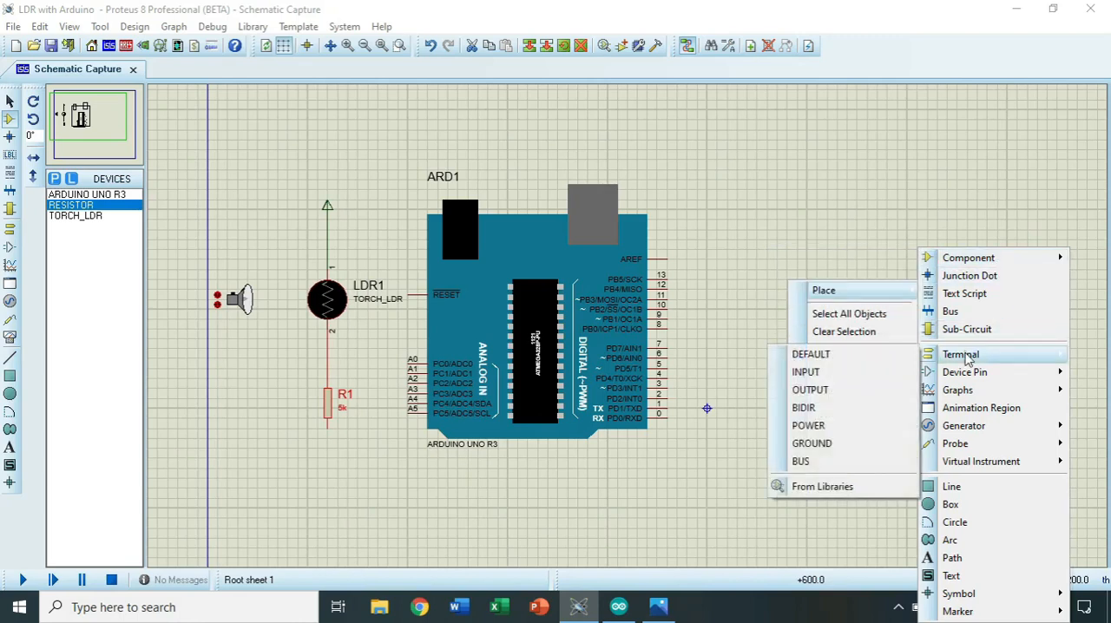
left_click(842, 443)
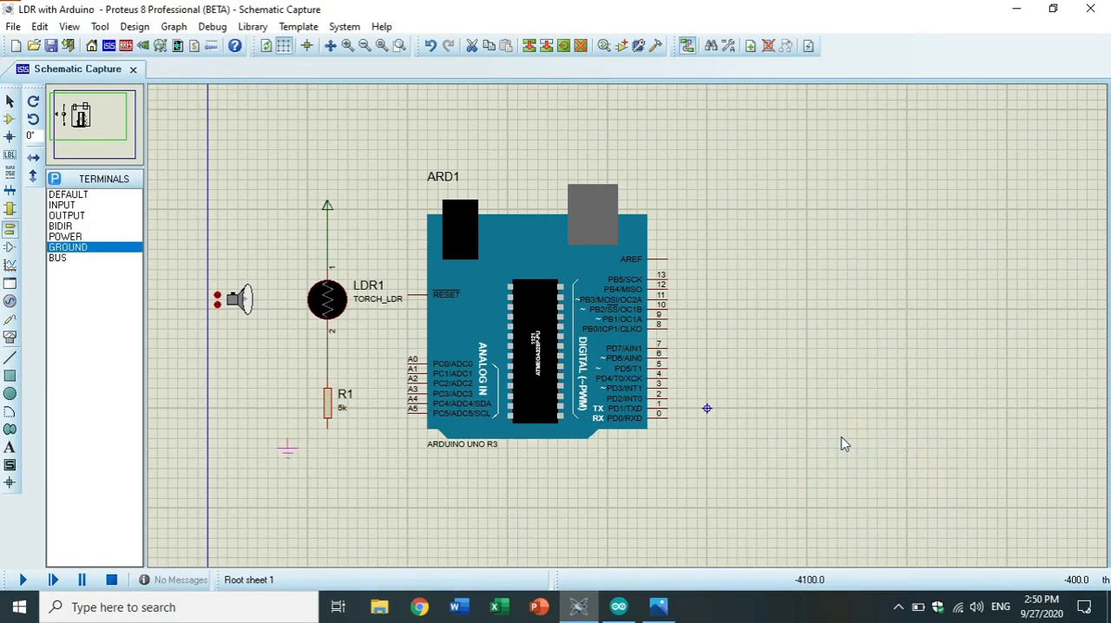
left_click(327, 463)
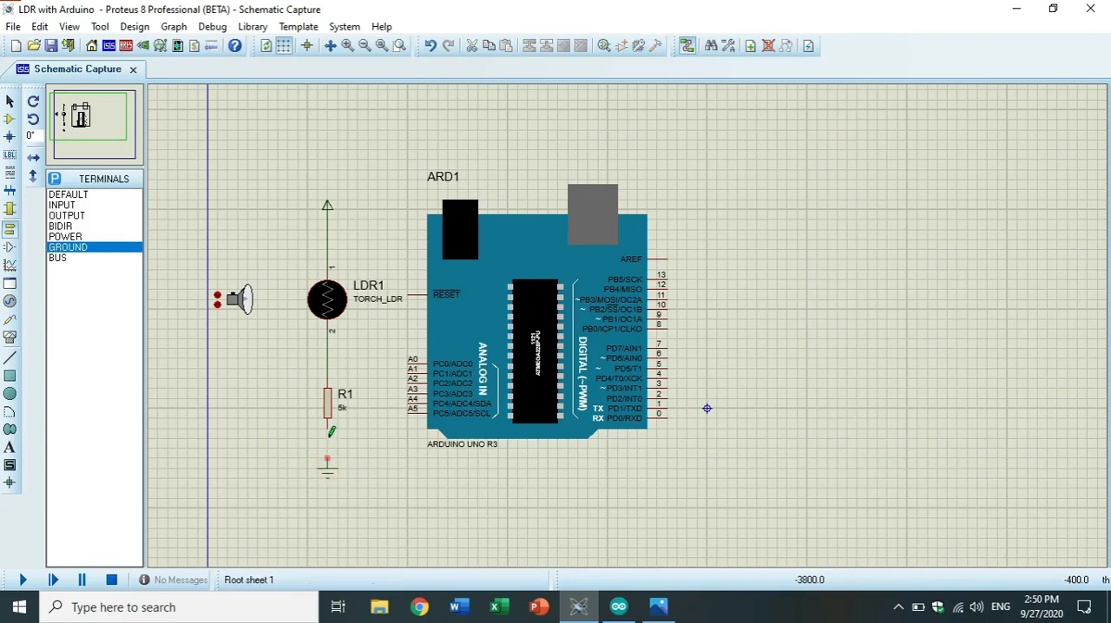
Wire the resistor's lower end to the ground terminal and connect Arduino pin A0 to the LDR–resistor junction.
left_click(328, 427)
left_click(327, 460)
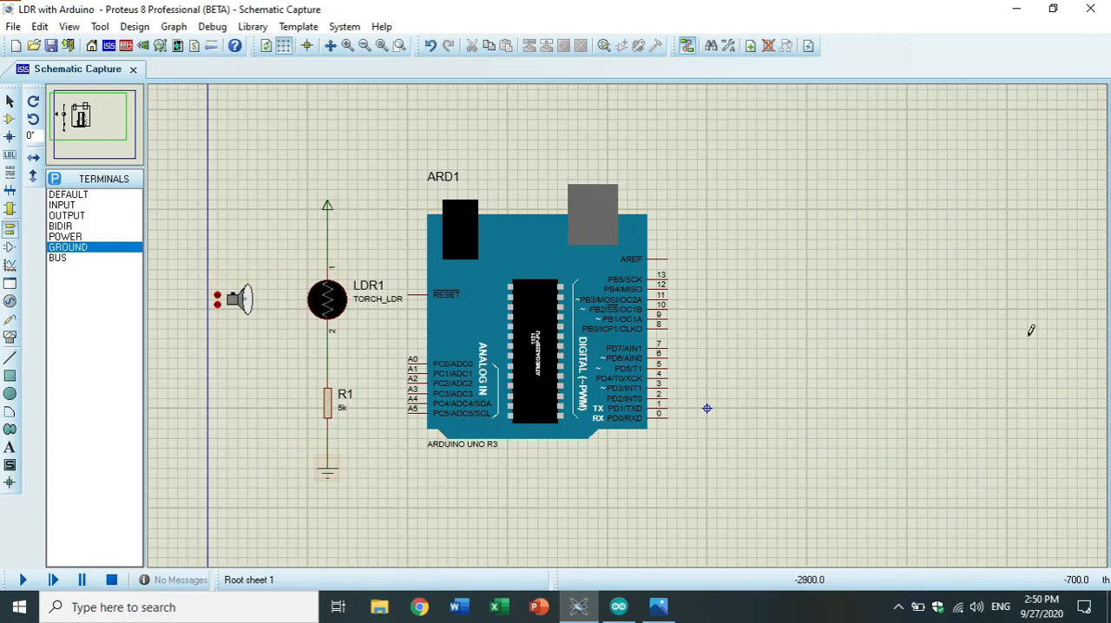
left_click(404, 361)
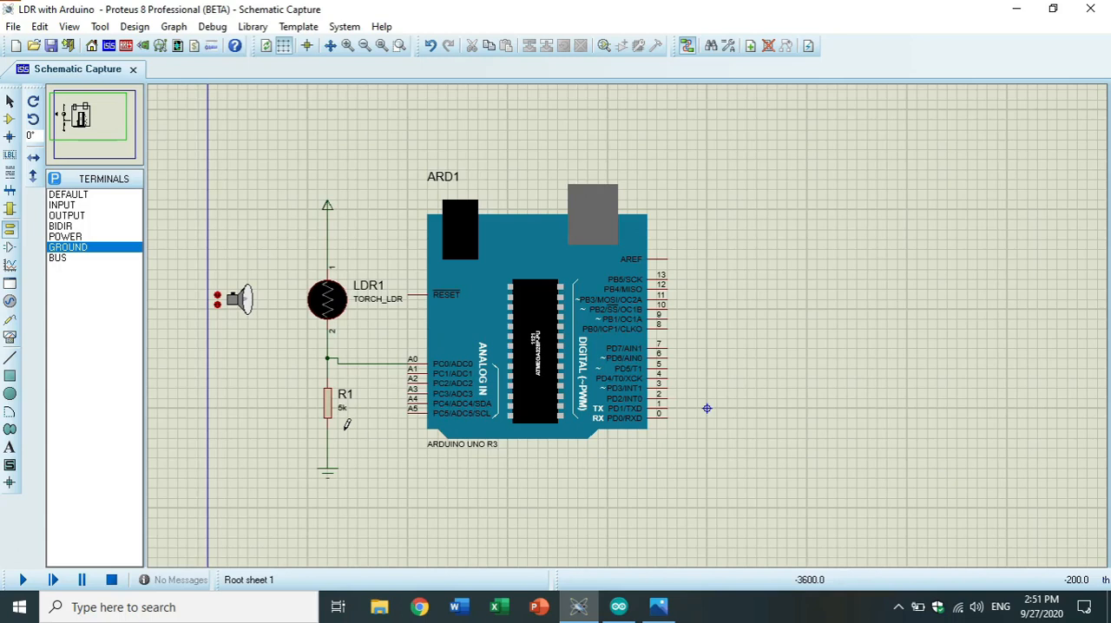
Search the component library for LED and add the LED-GREEN device to the project's device list.
right_click(932, 286)
mouse_move(945, 299)
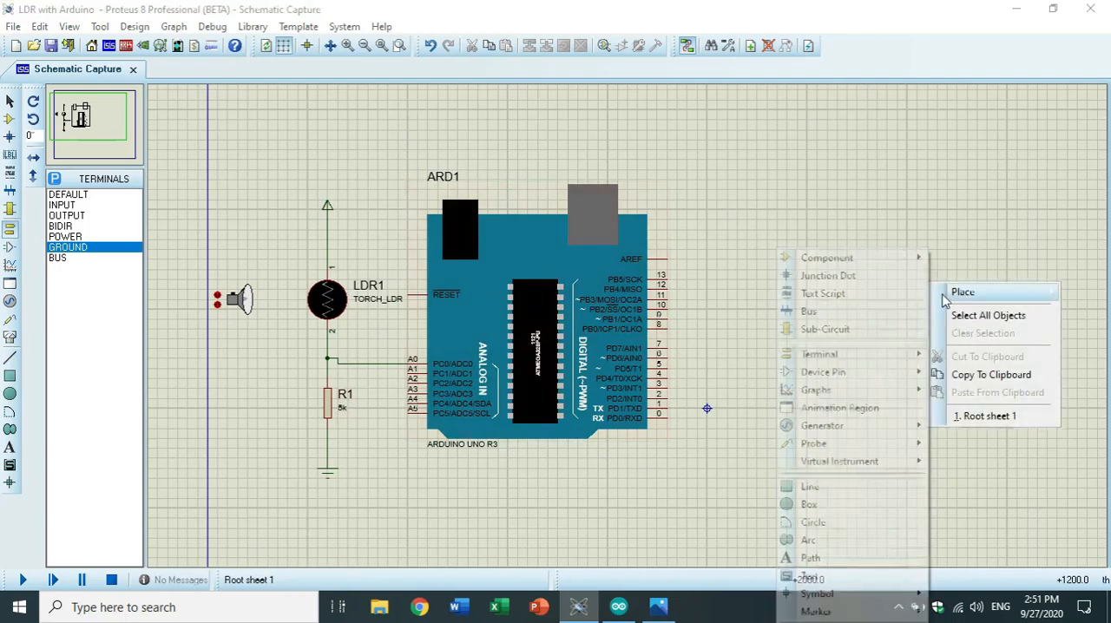
mouse_move(914, 265)
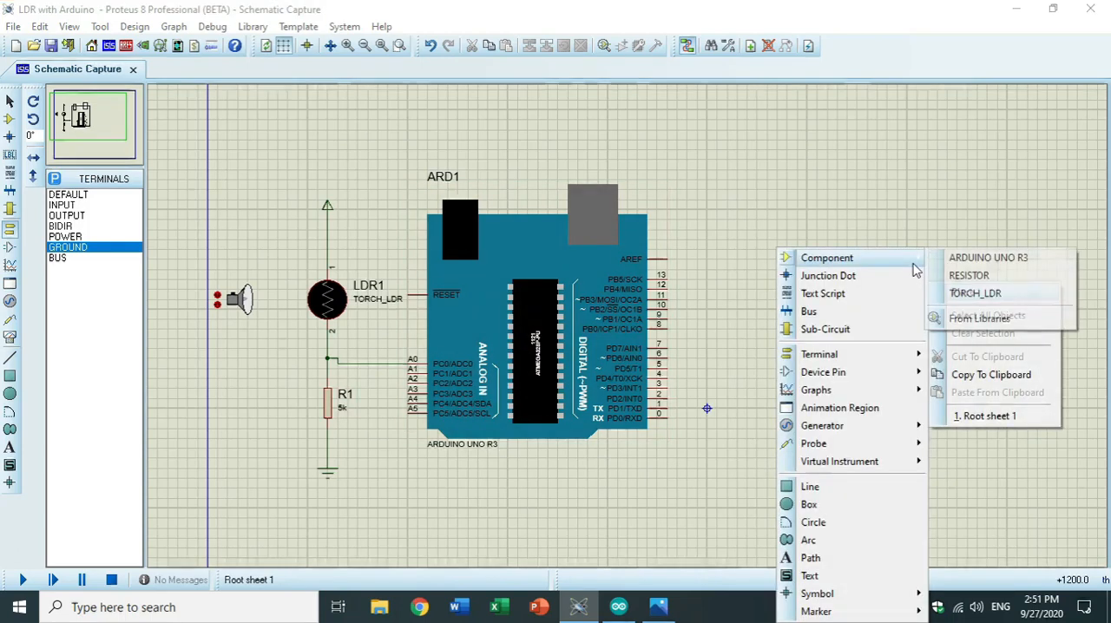
left_click(972, 321)
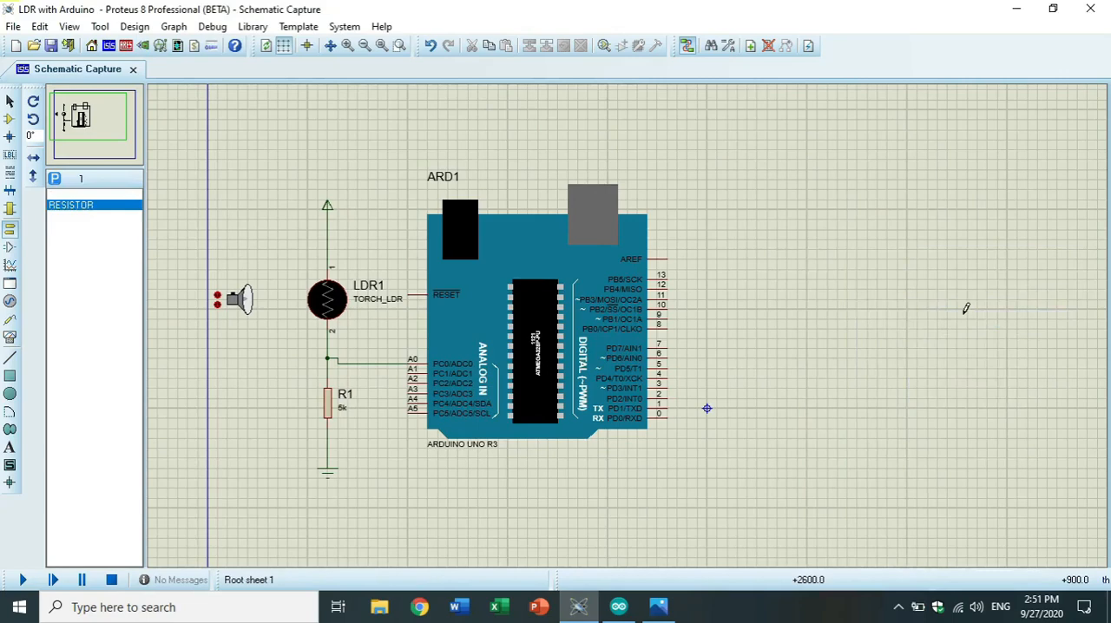
type("LED")
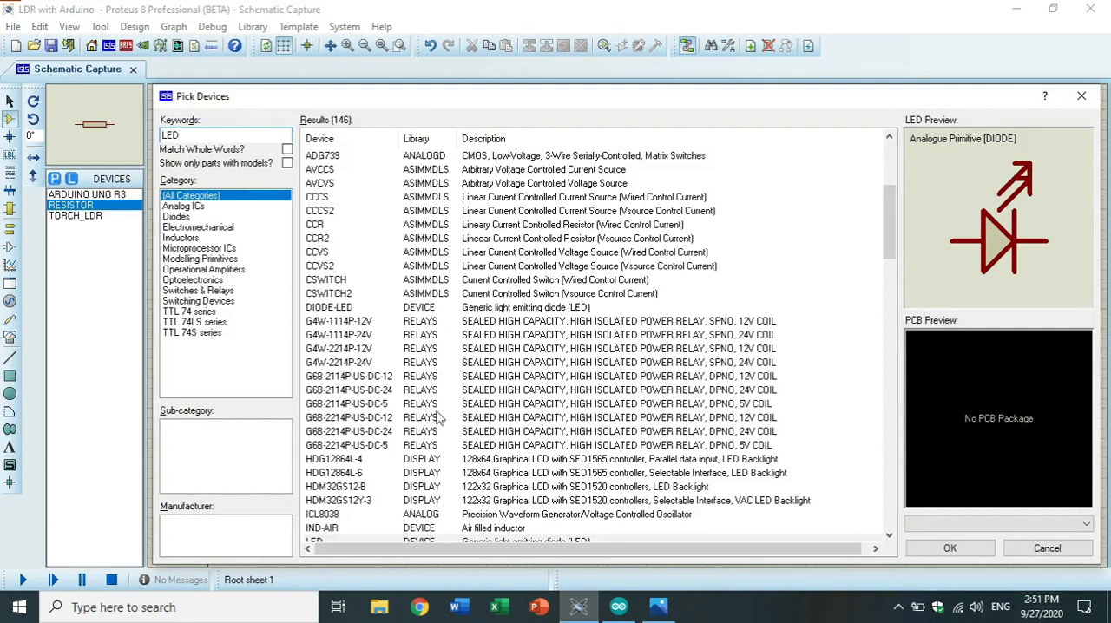
scroll(447, 405, "down", 4)
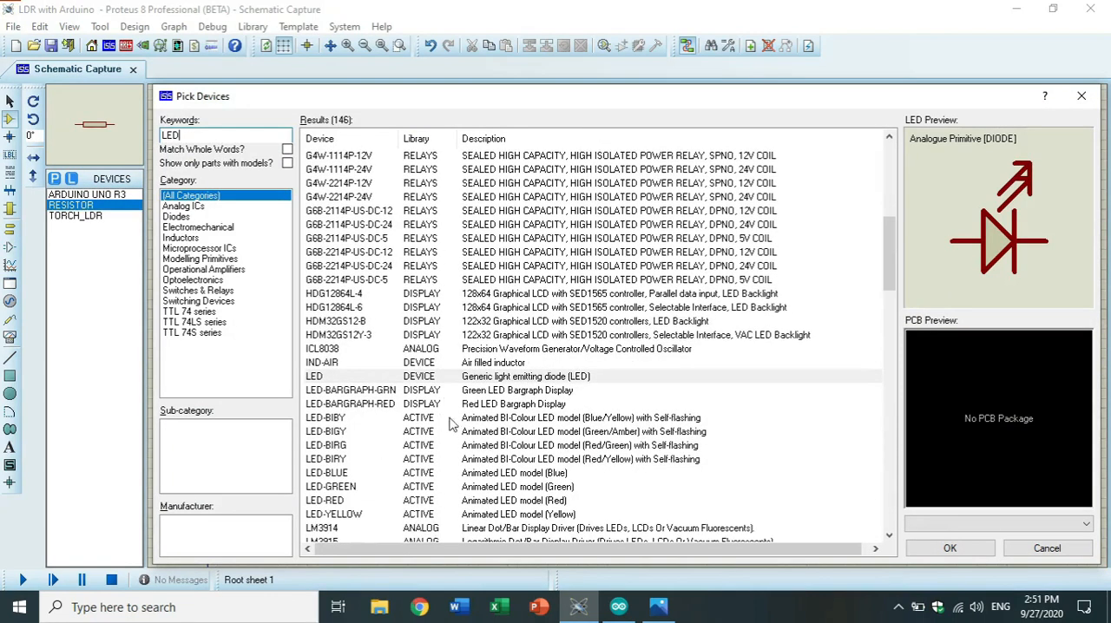
scroll(369, 429, "up", 3)
scroll(434, 447, "down", 3)
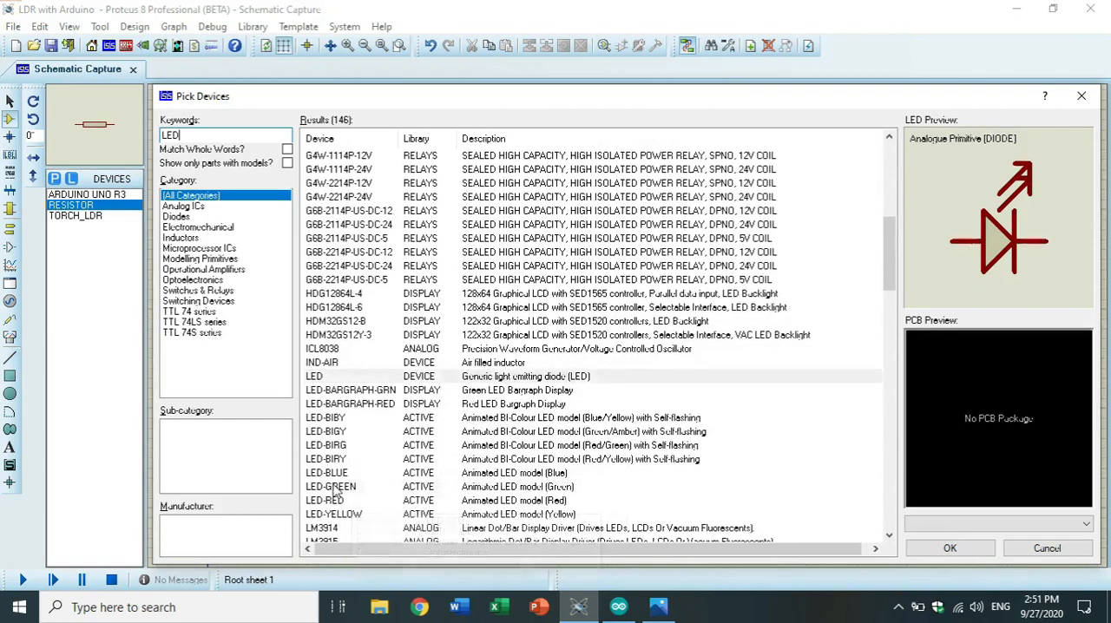
left_click(408, 488)
left_click(408, 502)
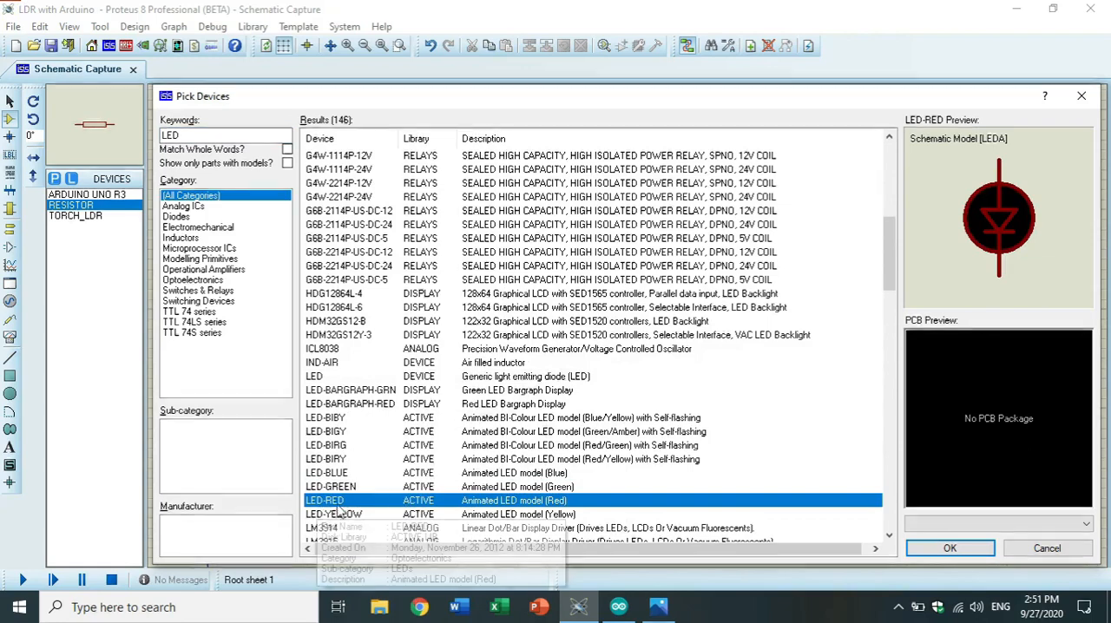
left_click(389, 491)
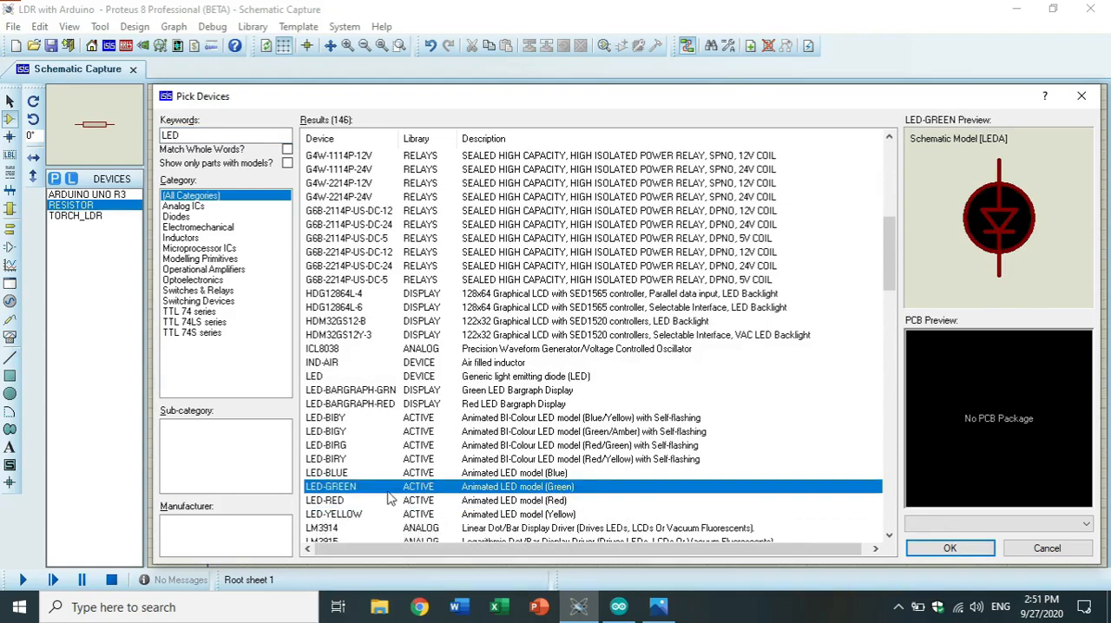
left_click(950, 548)
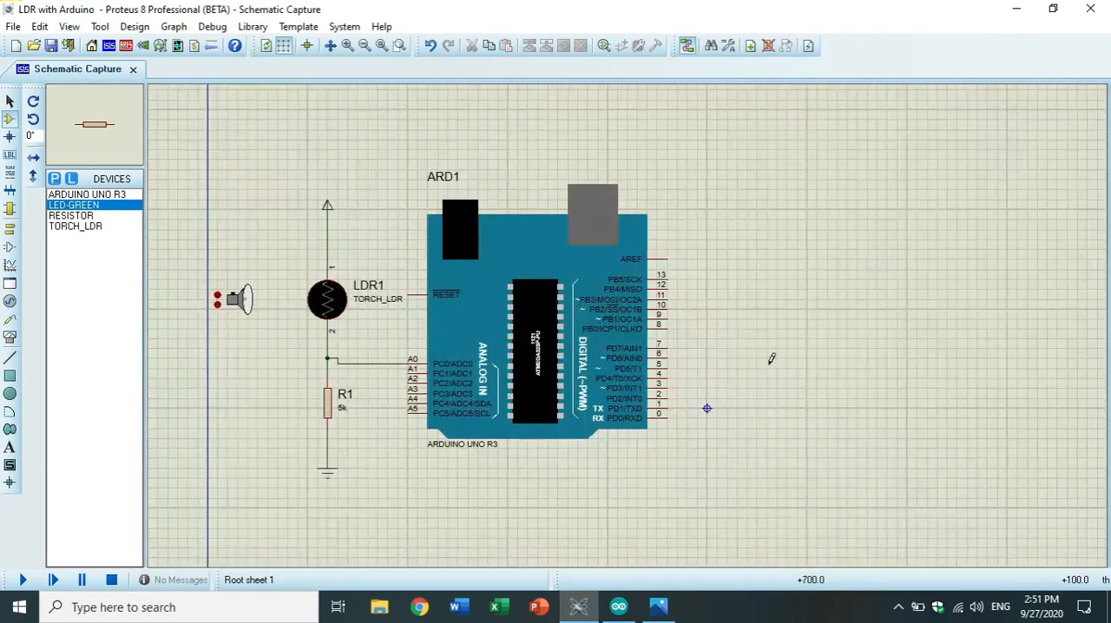
Place the green LED beside the Arduino's digital pins and wire Arduino pin 9 to the LED's upper end.
left_click(761, 326)
left_click(756, 337)
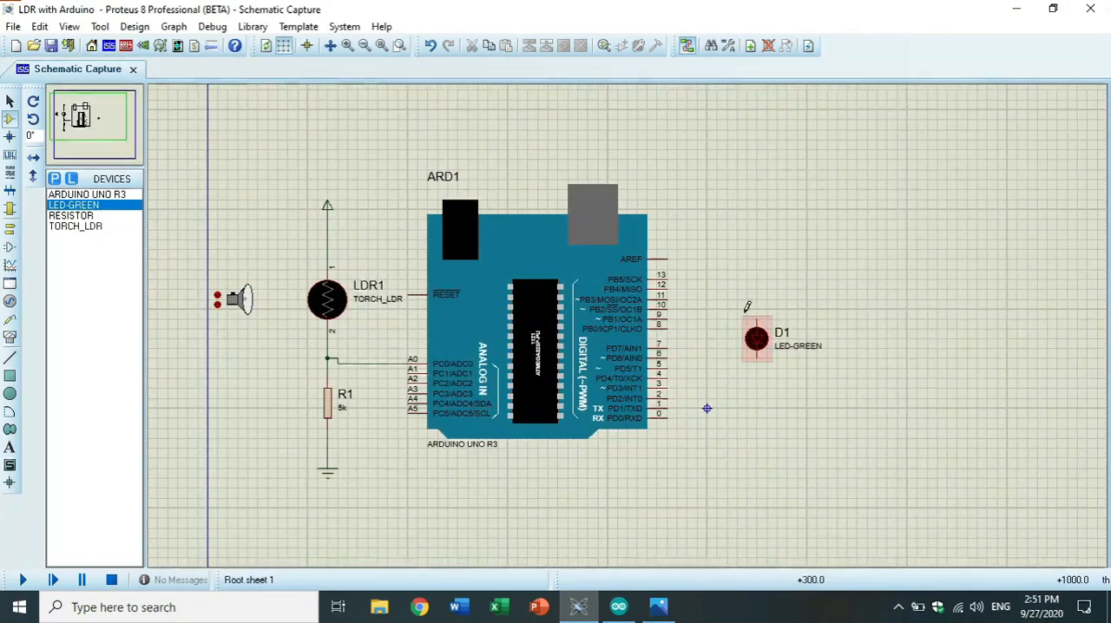
left_click(667, 318)
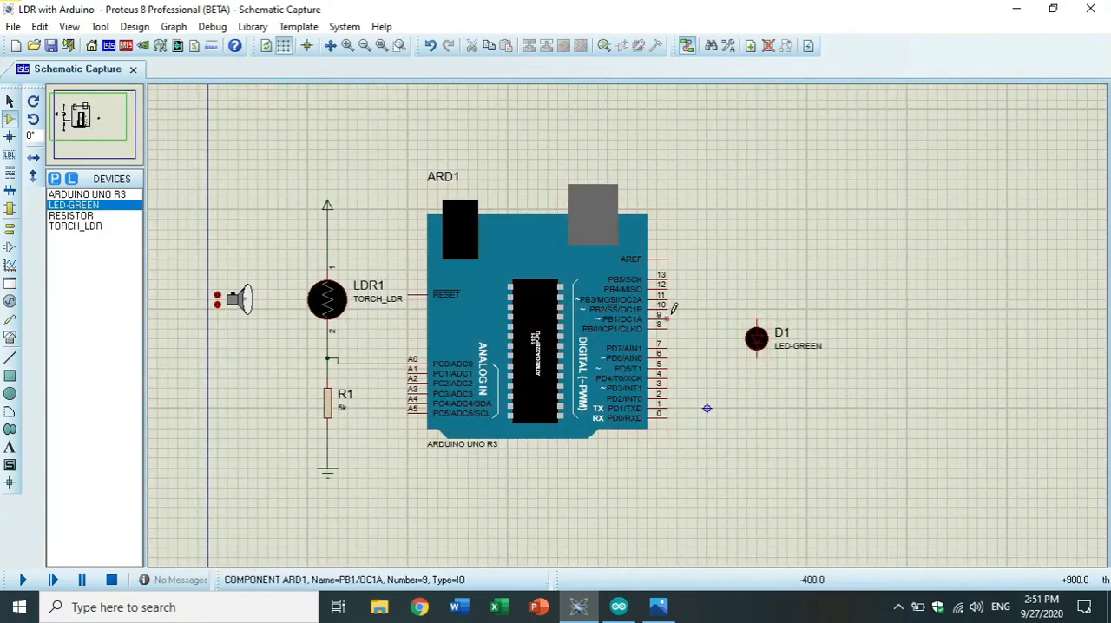
left_click(758, 317)
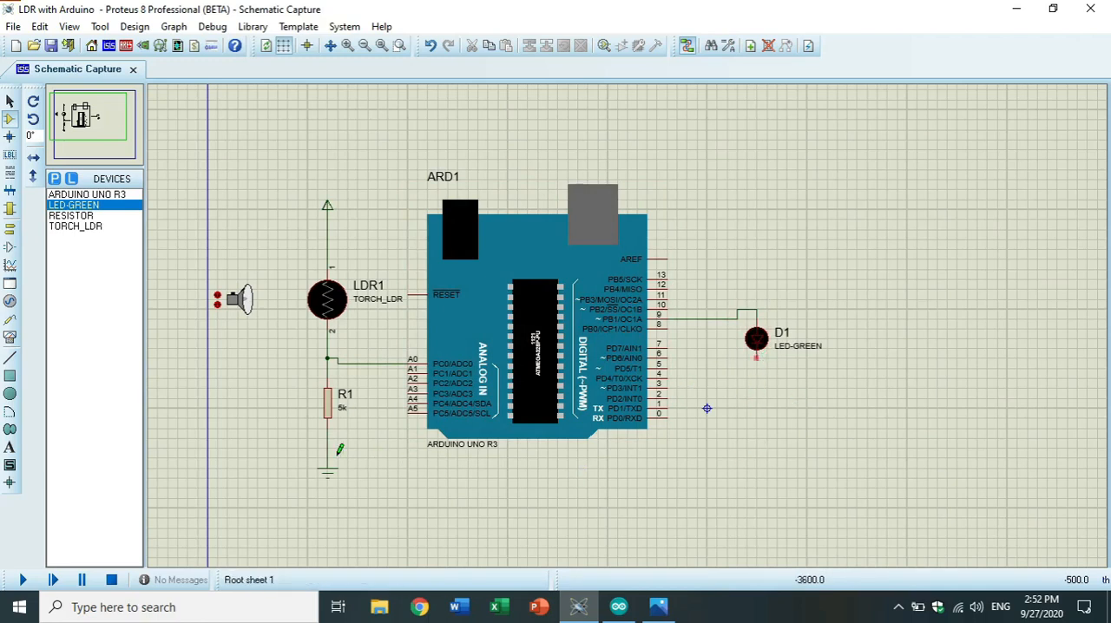
Place a GROUND terminal directly below the green LED and connect the LED's lower end to it.
right_click(953, 349)
mouse_move(981, 361)
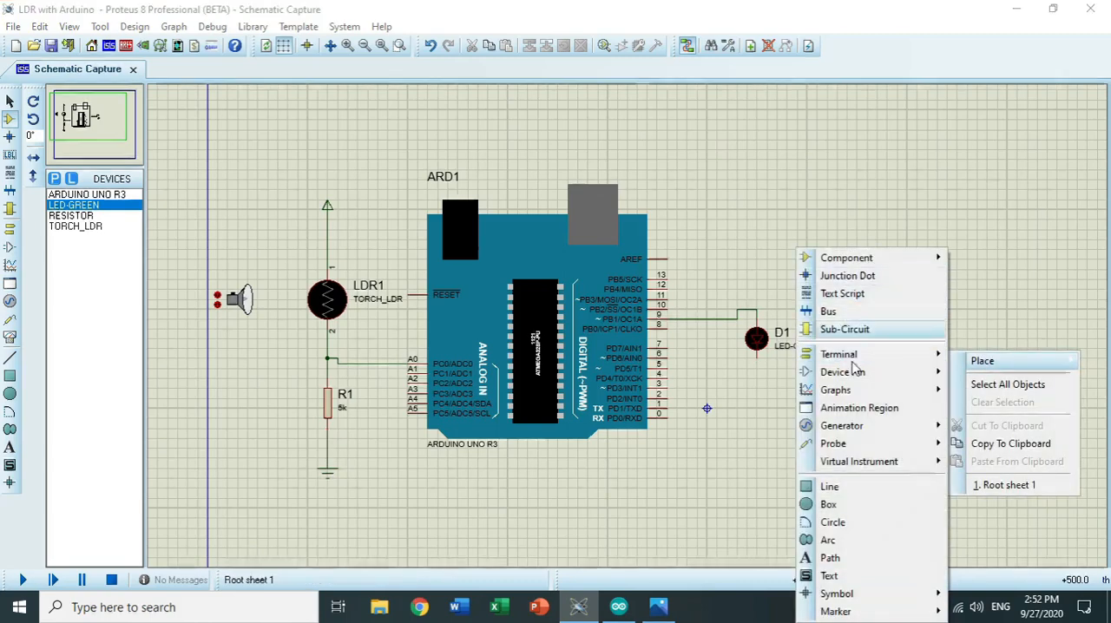
mouse_move(856, 358)
left_click(998, 440)
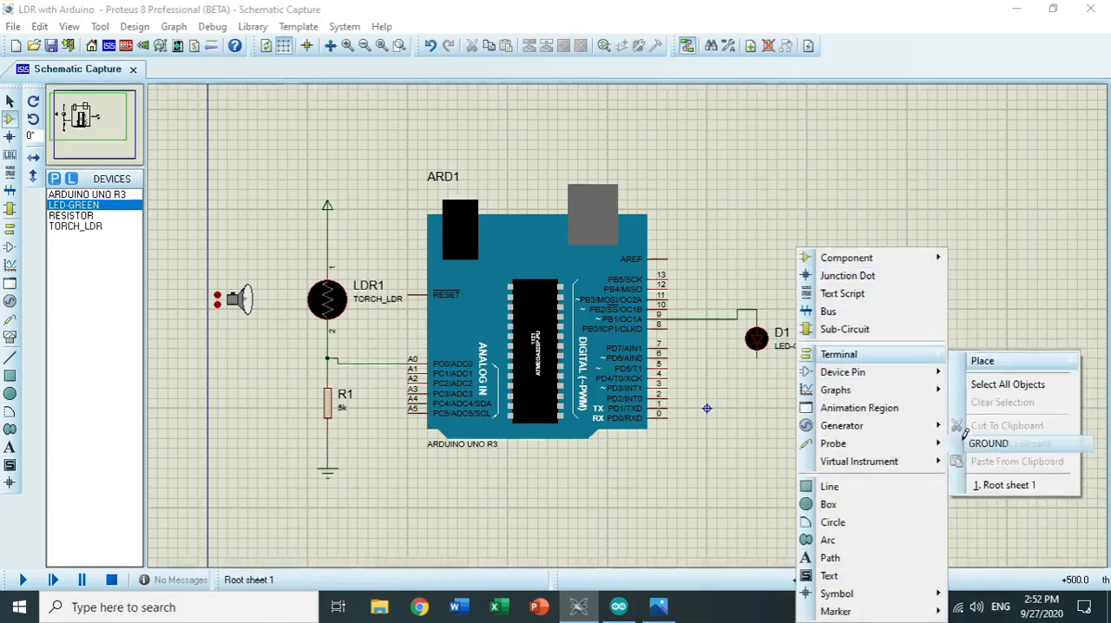
left_click(761, 403)
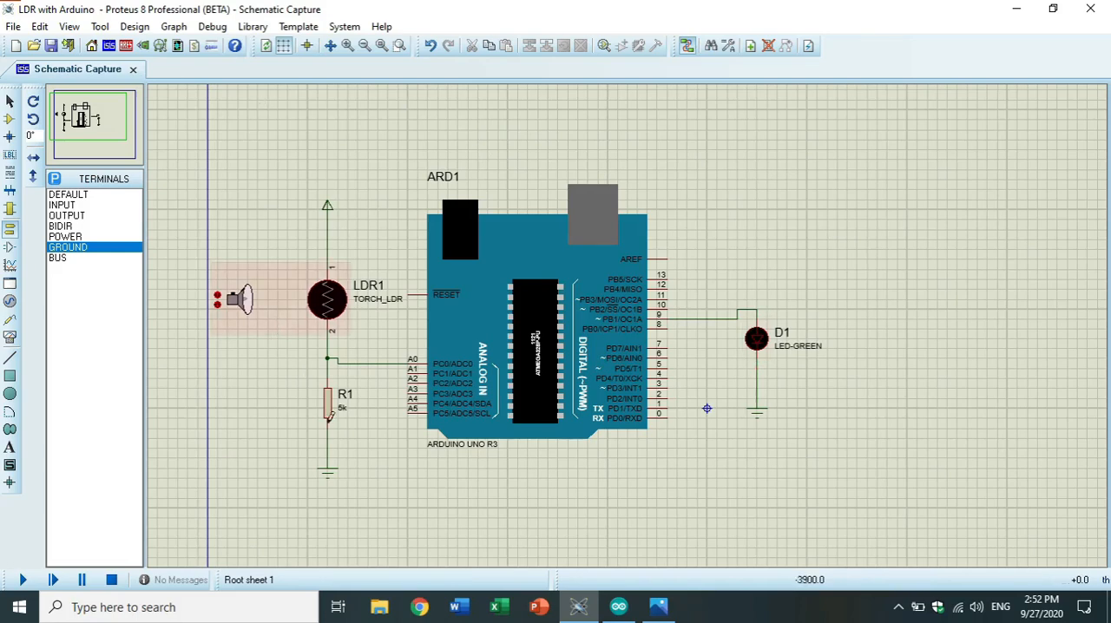
Switch to the Arduino IDE, compile the LDR_with_LED_using_Arduino sketch and enlarge the compiler output area.
left_click(1017, 8)
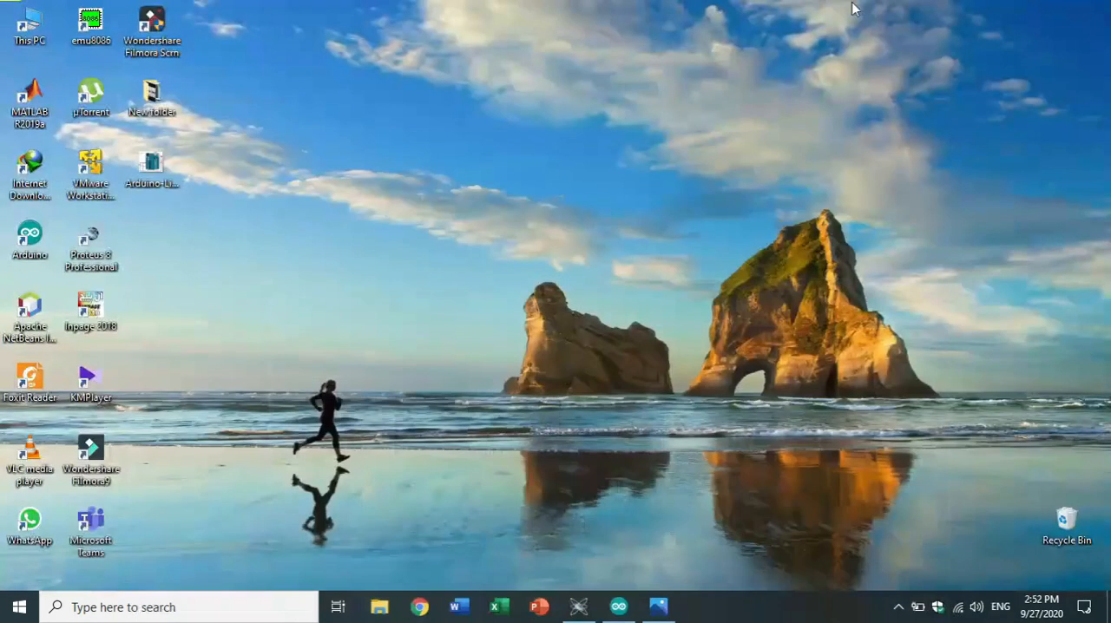
left_click(619, 607)
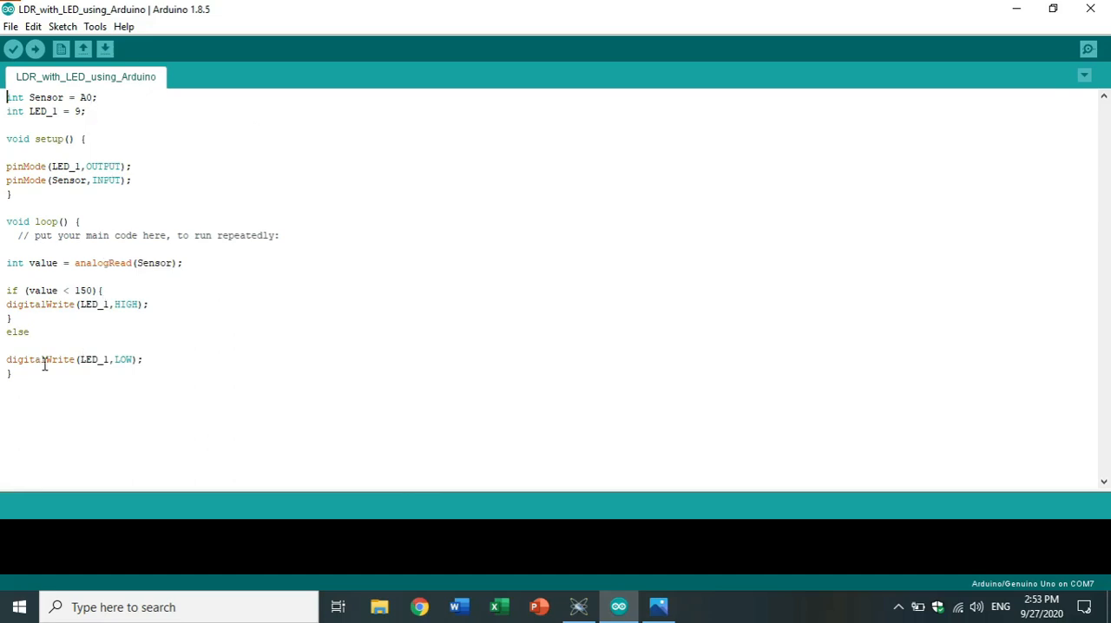
left_click(14, 51)
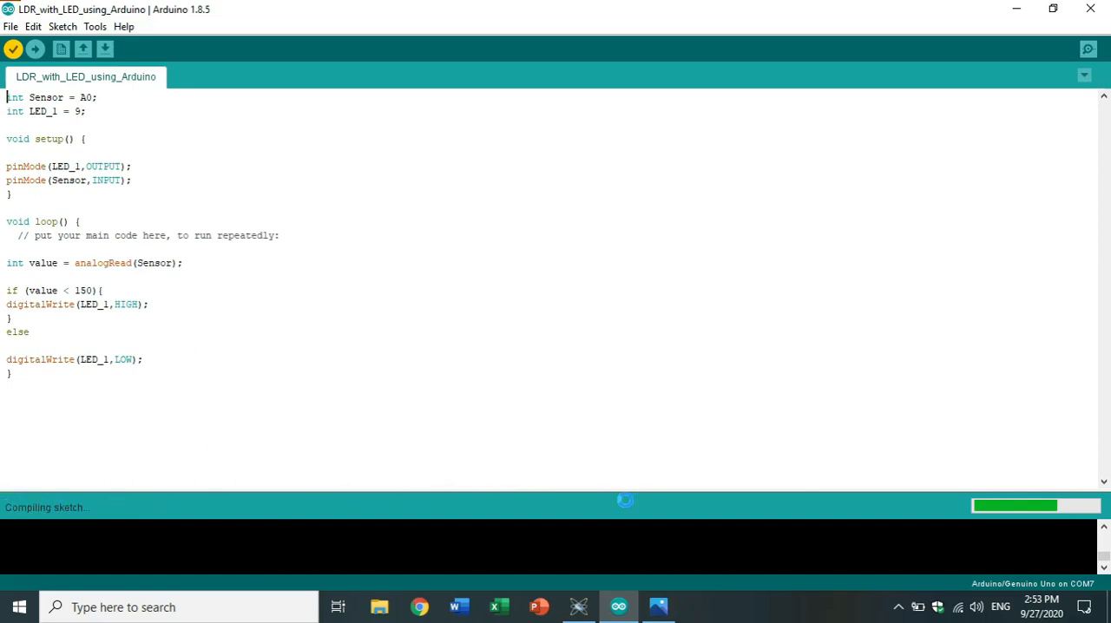
left_click_drag(590, 487, 579, 241)
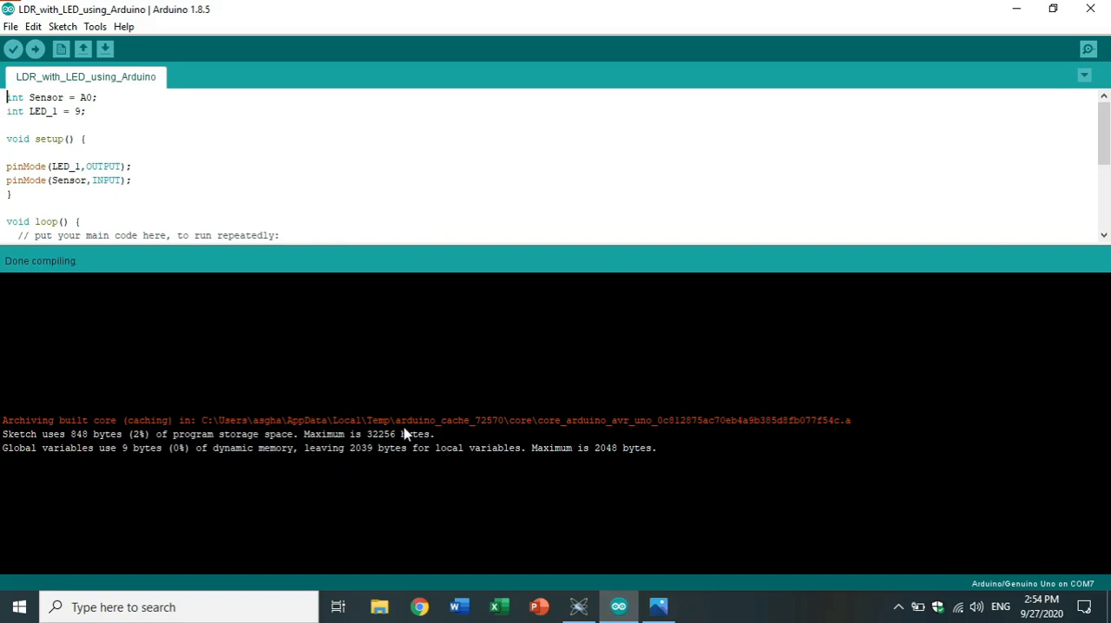
Enable verbose output during compilation in the preferences and compile the sketch again.
left_click(8, 31)
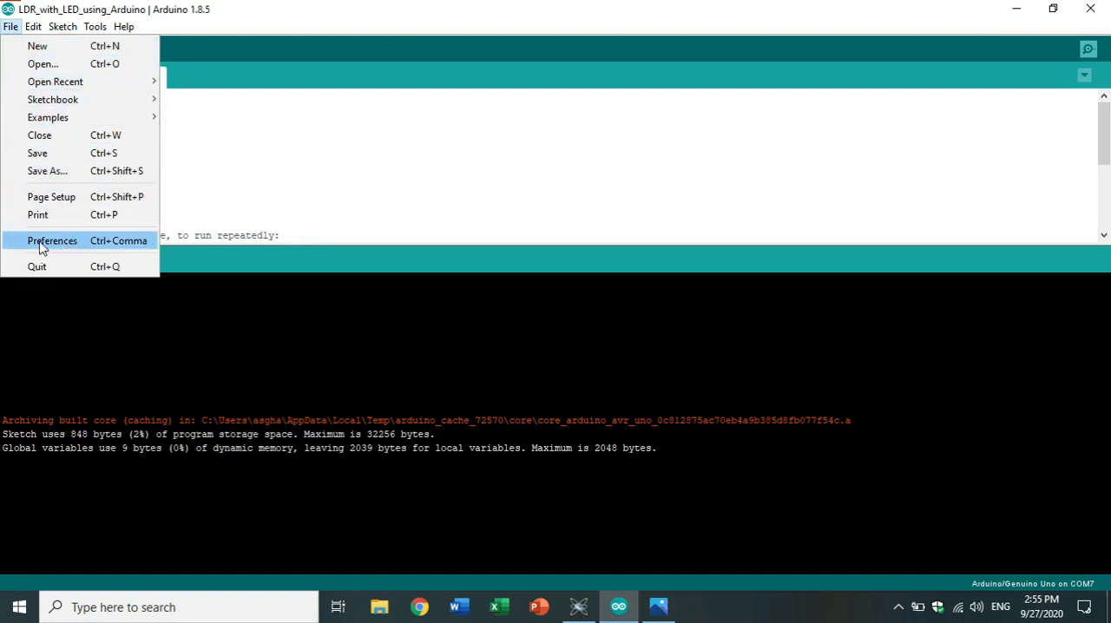
left_click(67, 243)
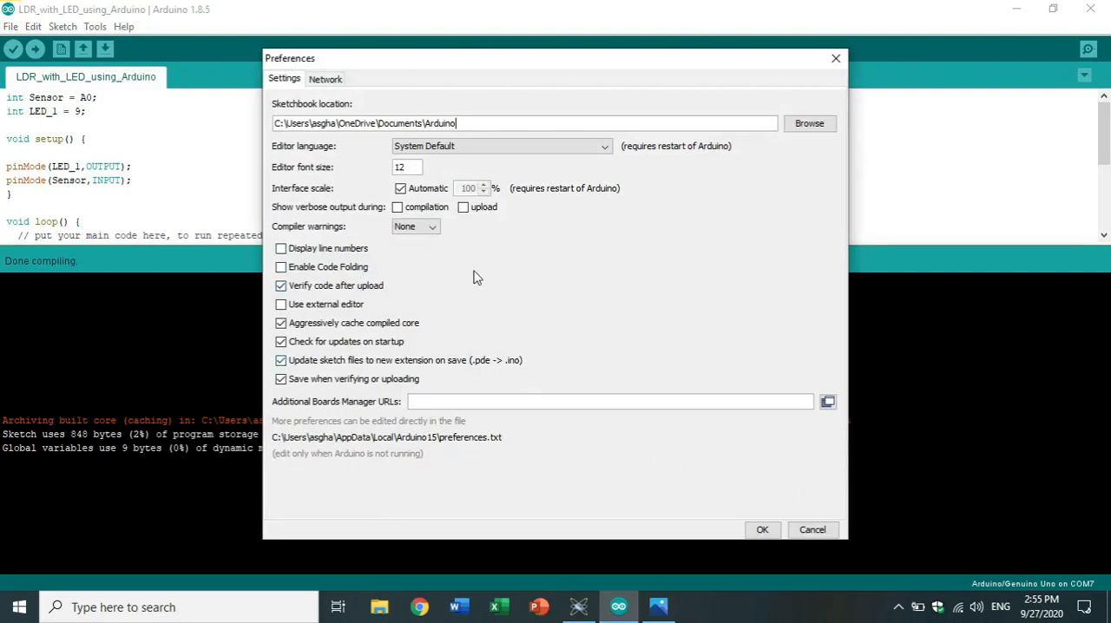
left_click(399, 208)
left_click(764, 530)
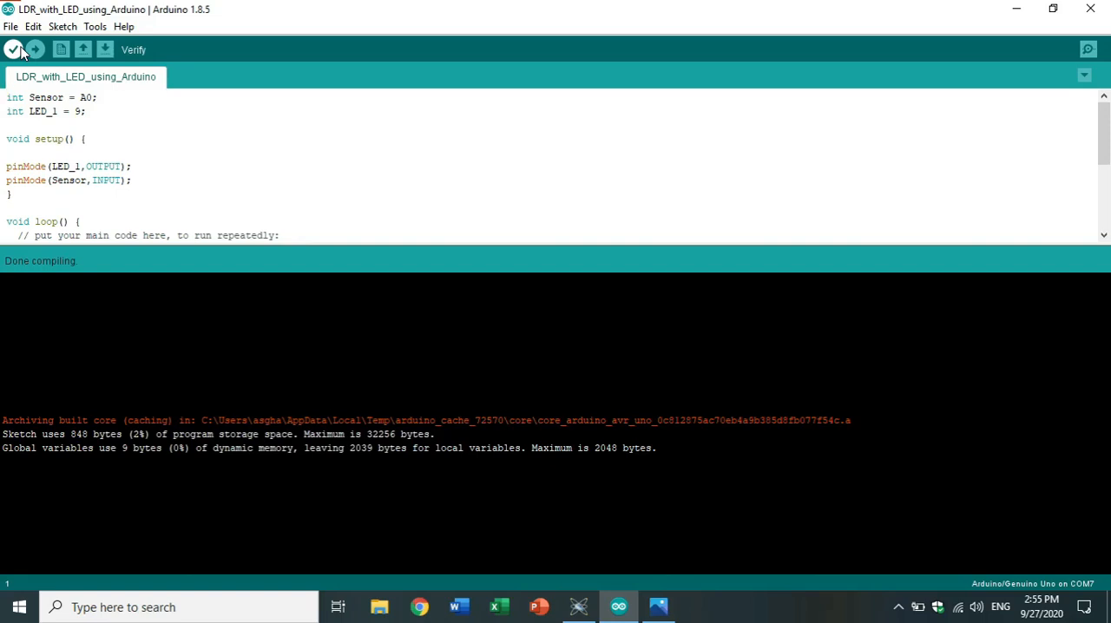
left_click(15, 50)
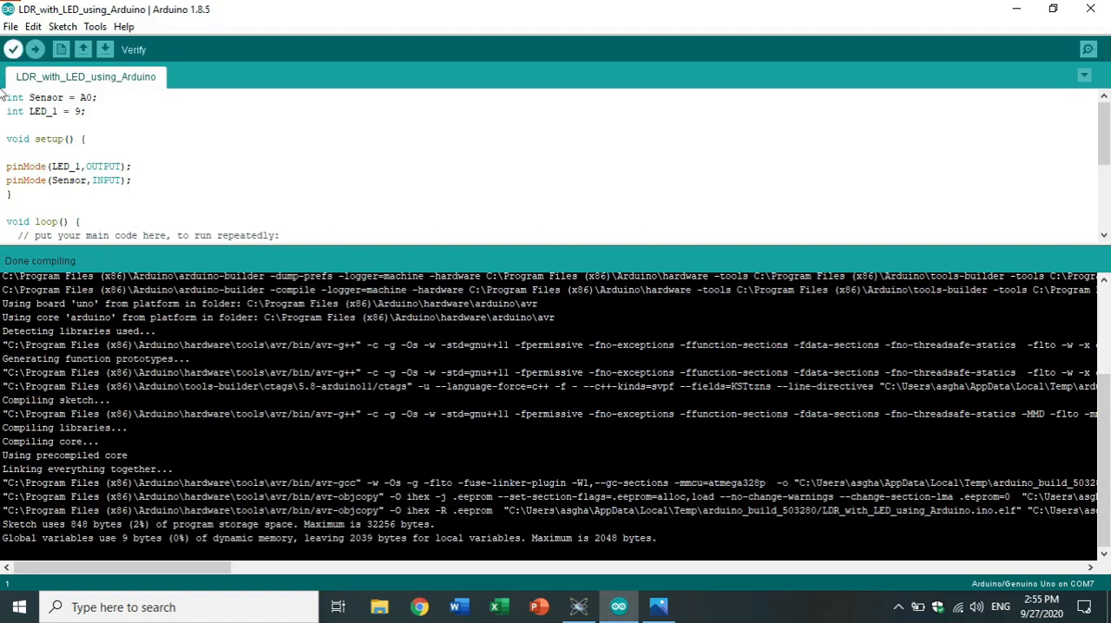
Select the complete quoted path of the LDR_with_LED_using_Arduino.ino.hex file at the end of the verbose compiler output.
scroll(673, 446, "up", 1)
scroll(673, 440, "up", 2)
scroll(675, 430, "down", 3)
left_click_drag(191, 576, 382, 589)
left_click_drag(111, 515, 132, 518)
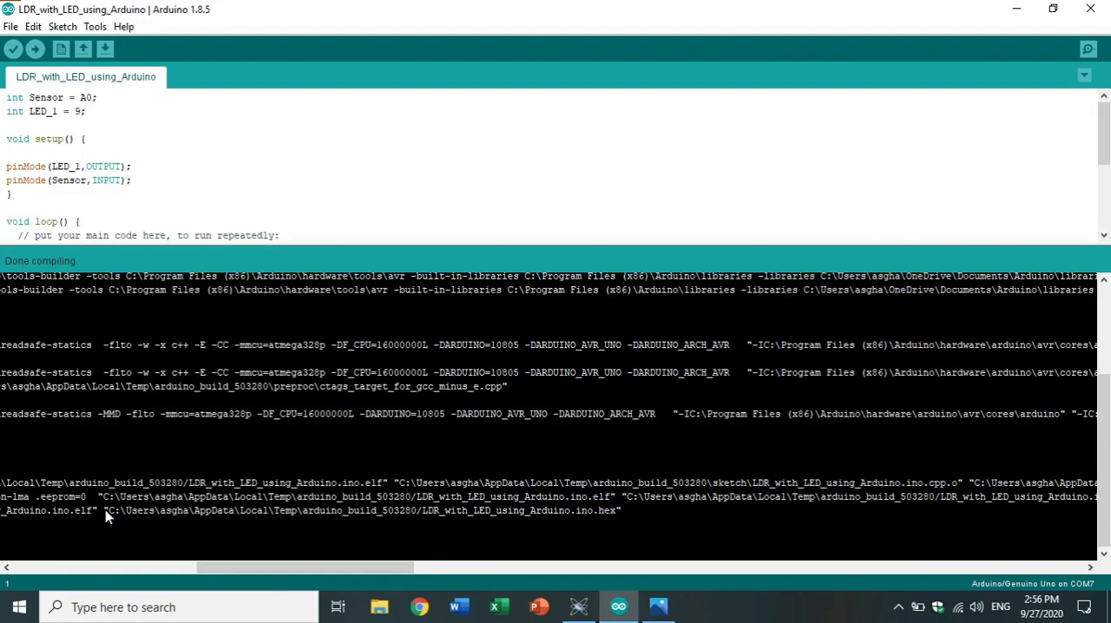
left_click_drag(120, 513, 182, 516)
left_click(128, 516)
left_click_drag(109, 512, 419, 523)
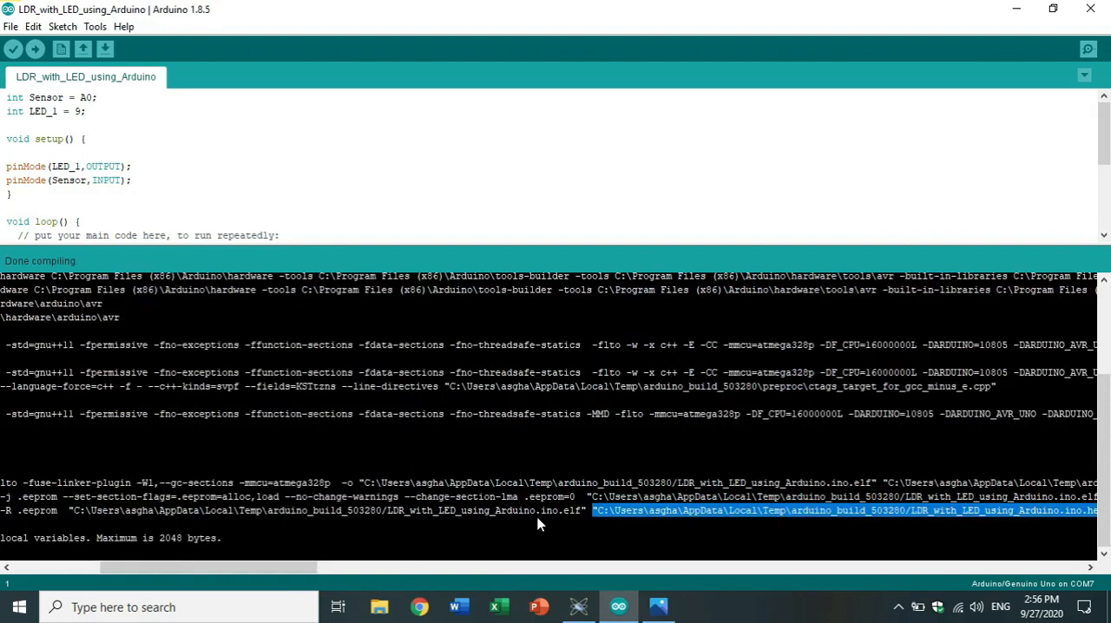
left_click_drag(223, 567, 334, 570)
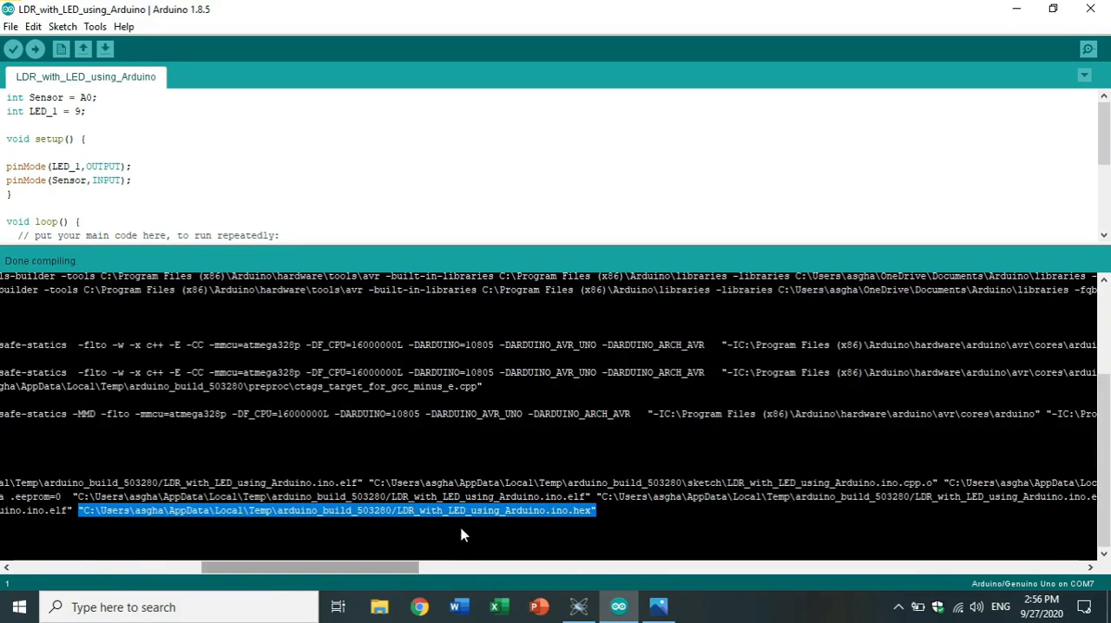
left_click(80, 510)
left_click_drag(83, 512, 595, 512)
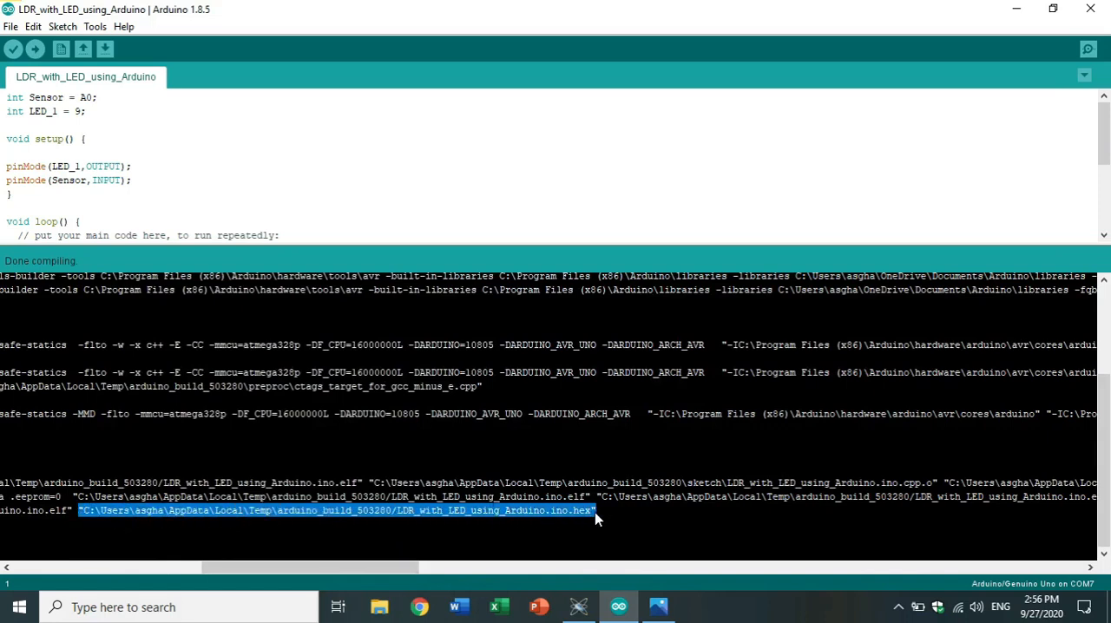
left_click(475, 514)
left_click_drag(80, 512, 501, 515)
left_click_drag(286, 573, 351, 571)
left_click_drag(251, 514, 777, 521)
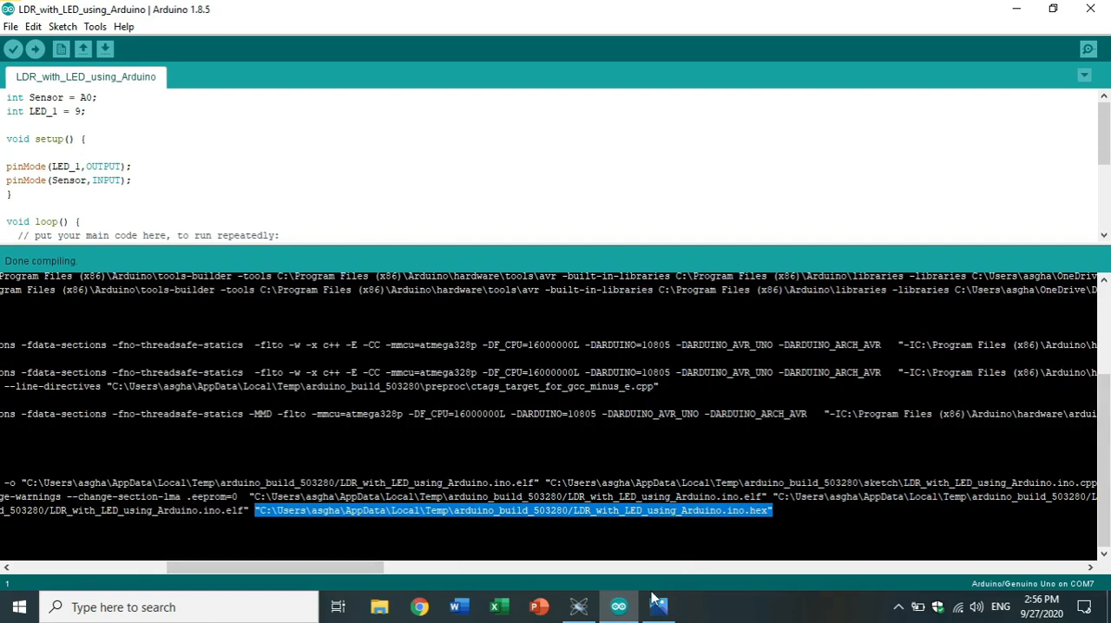
Switch back to Proteus and move the Arduino Uno board slightly up and towards the LDR.
left_click(1018, 9)
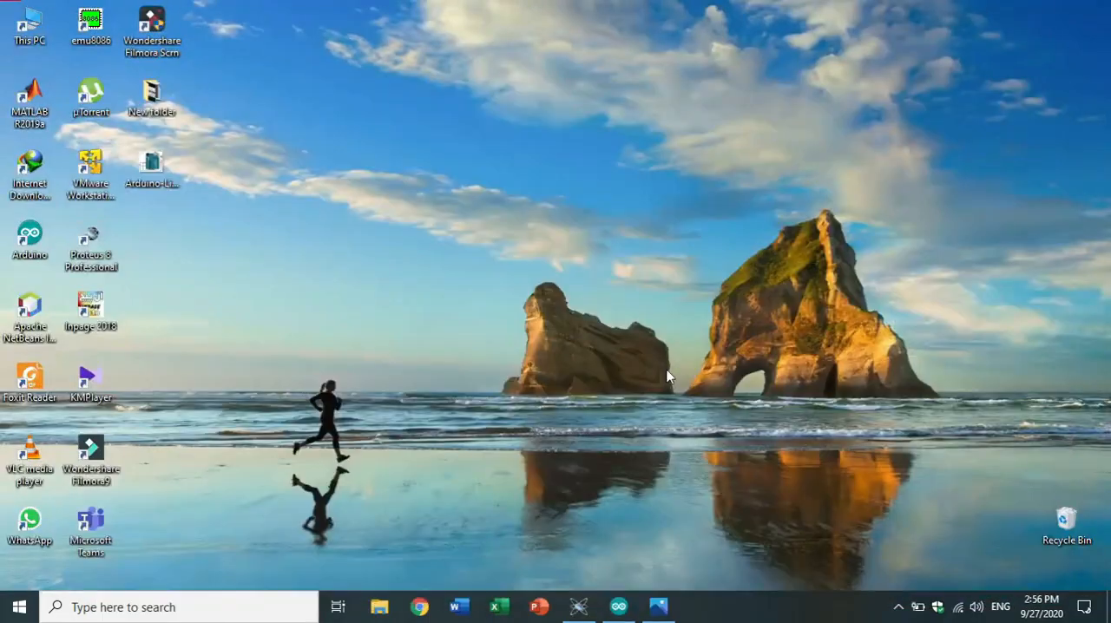
left_click(579, 607)
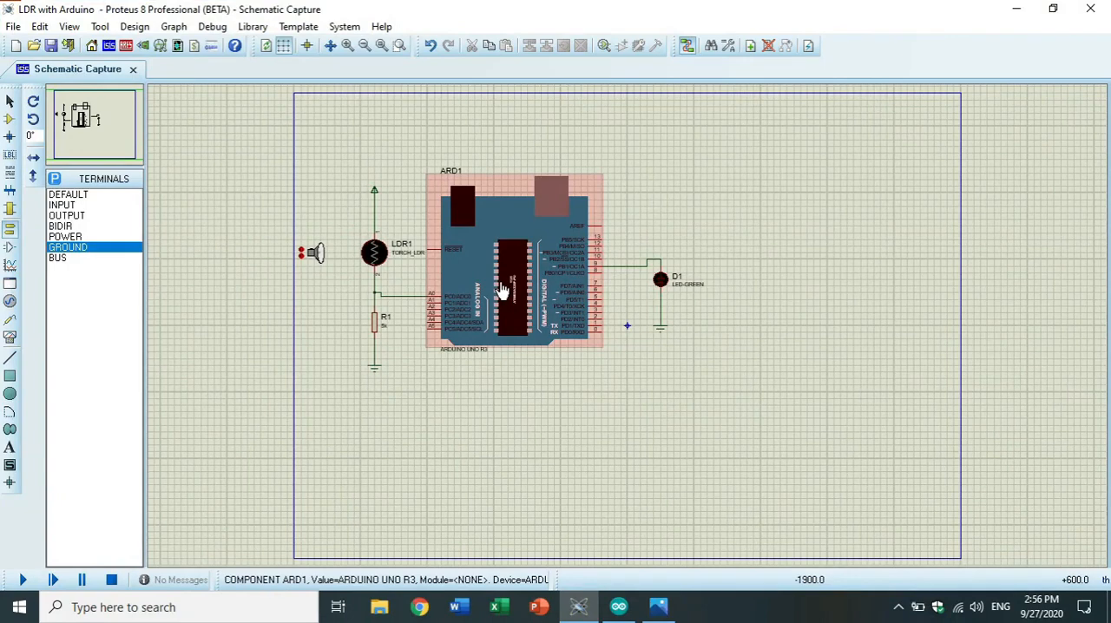
left_click(501, 291)
mouse_move(502, 289)
left_mouse_down()
mouse_move(437, 282)
mouse_move(490, 280)
left_mouse_up()
right_click(492, 277)
left_click(491, 278)
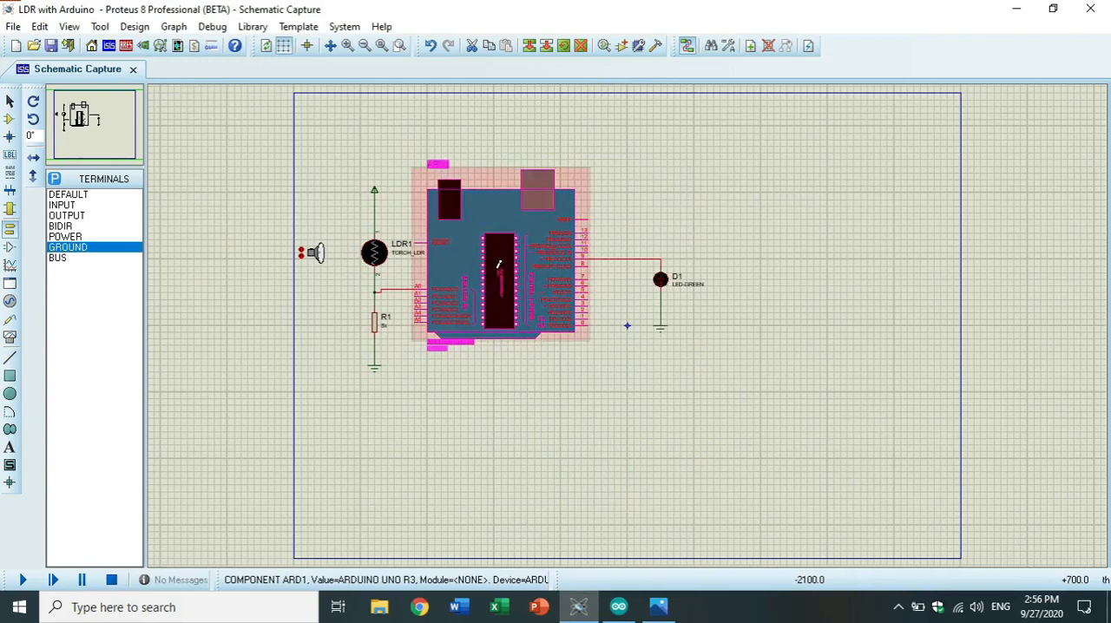
Paste the copied LDR_with_LED_using_Arduino.ino.hex path as the program file in the Arduino Uno board's properties and apply it.
double_click(500, 265)
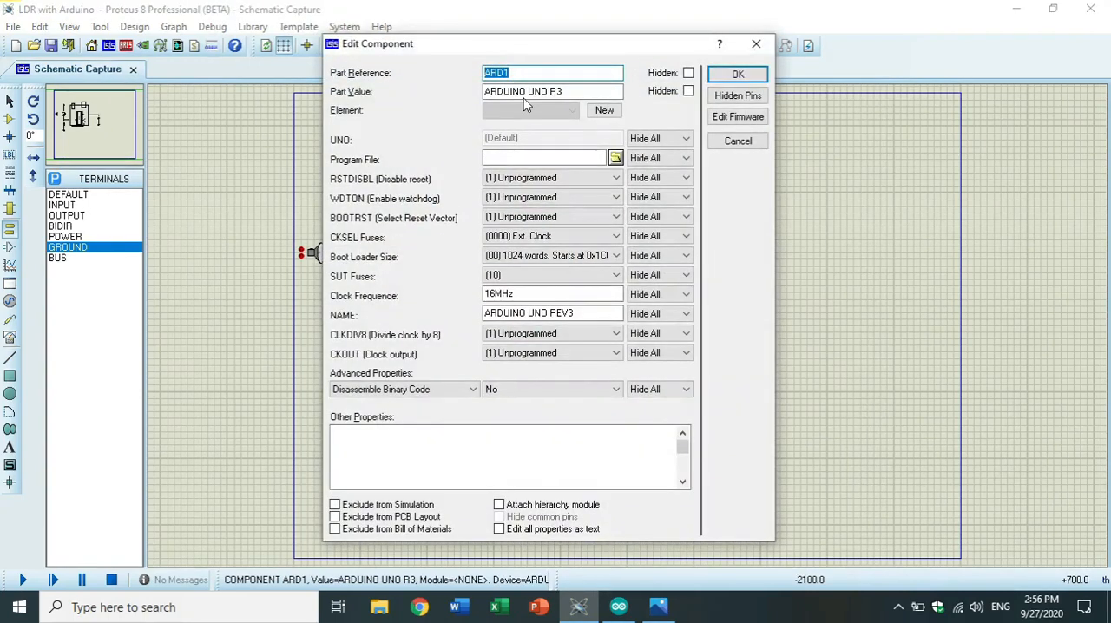
left_click(757, 43)
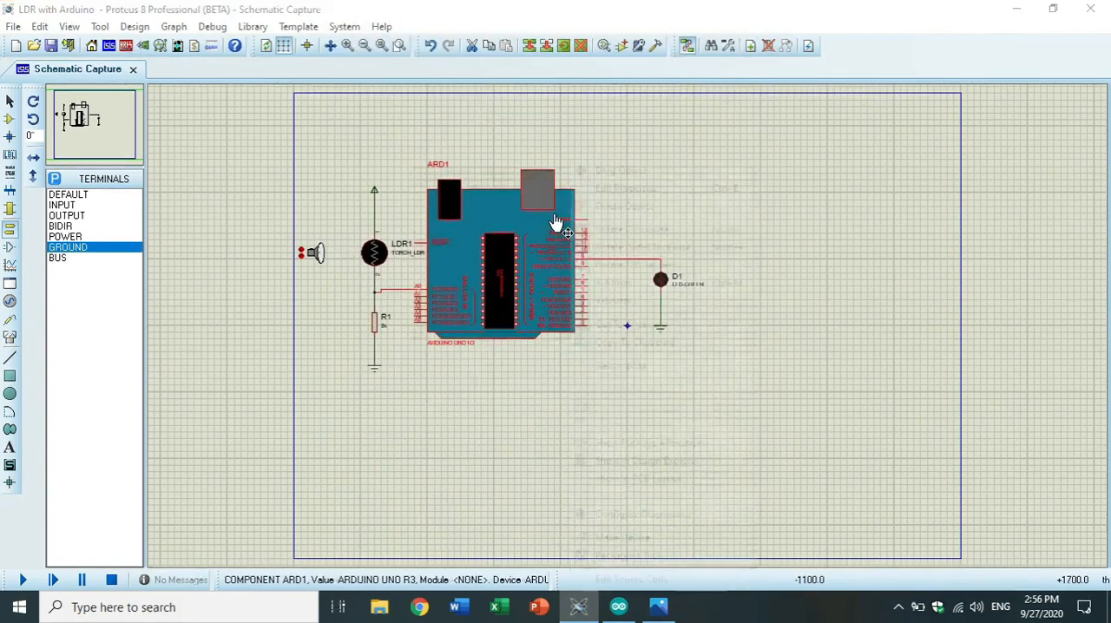
right_click(574, 221)
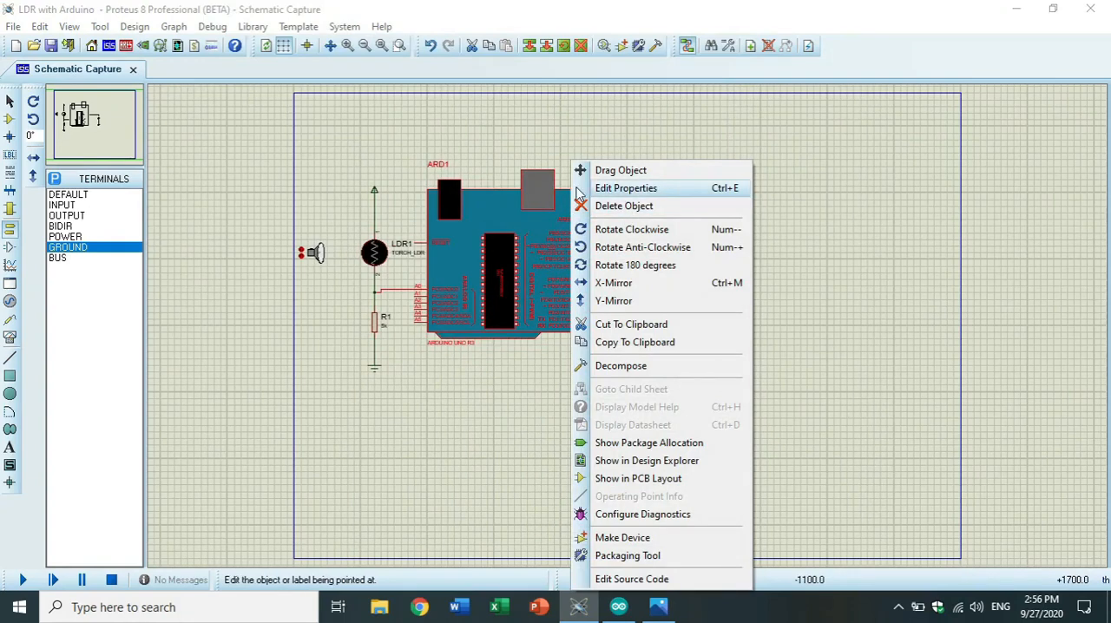
left_click(654, 189)
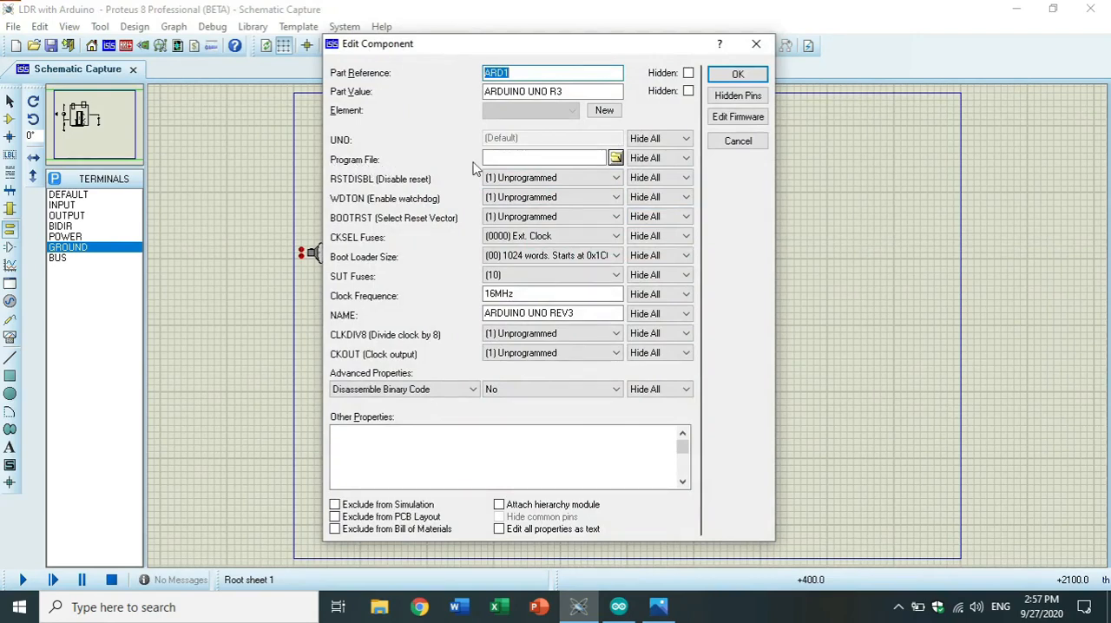
left_click(521, 159)
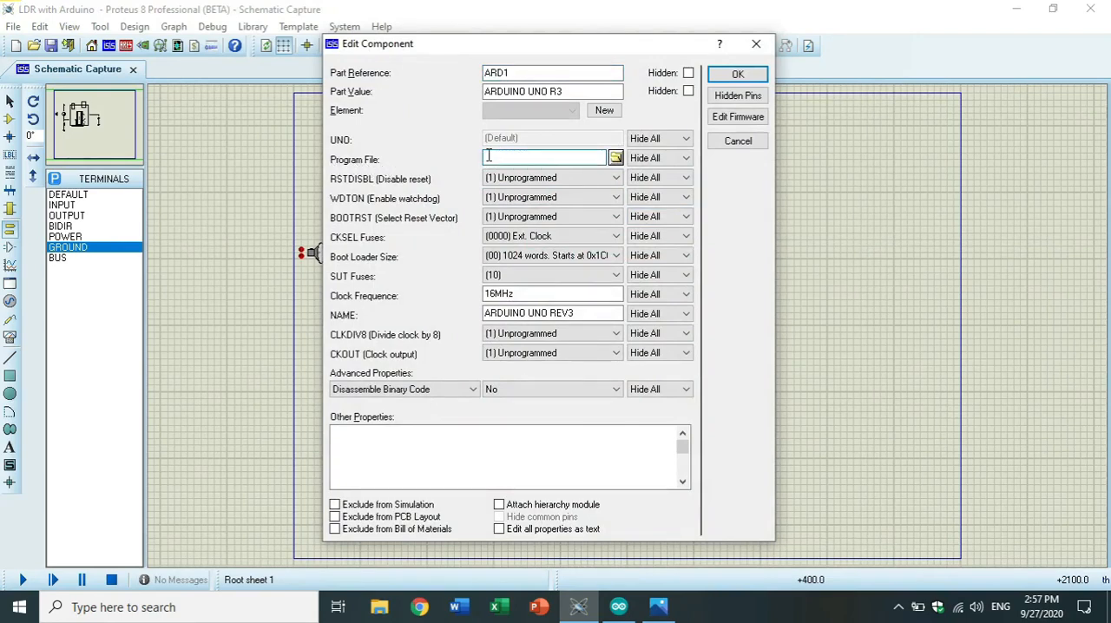
right_click(489, 155)
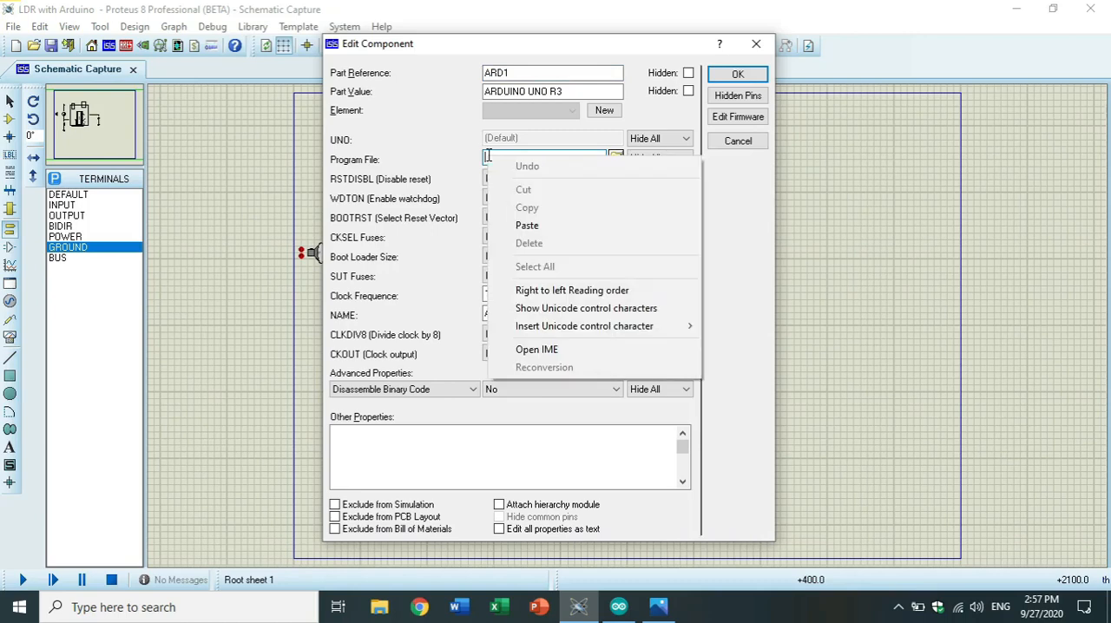
left_click(526, 225)
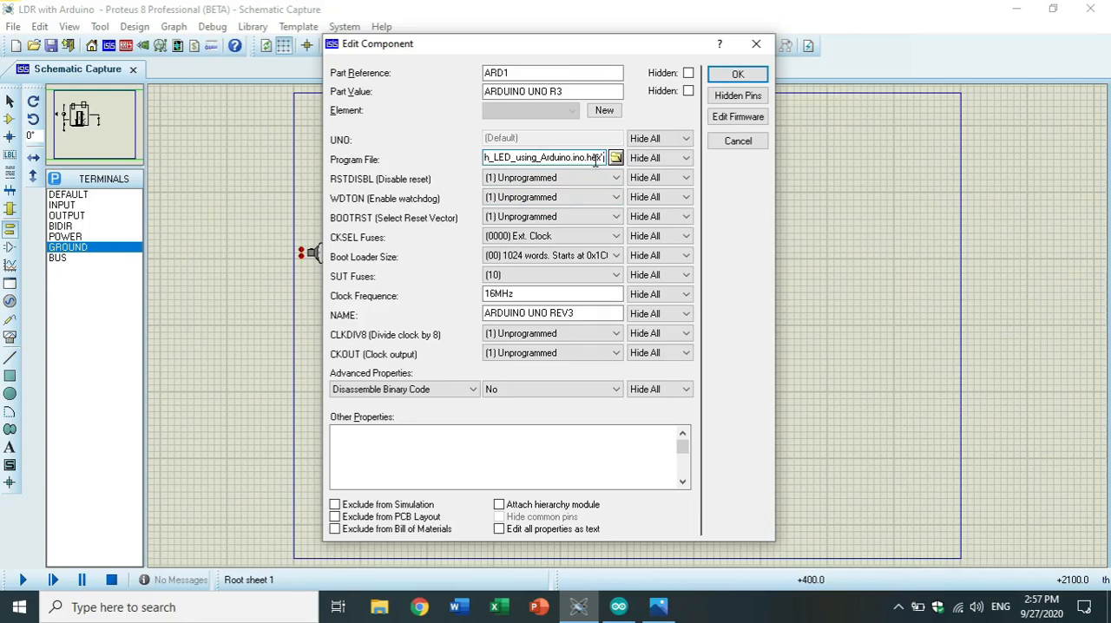
left_click(736, 76)
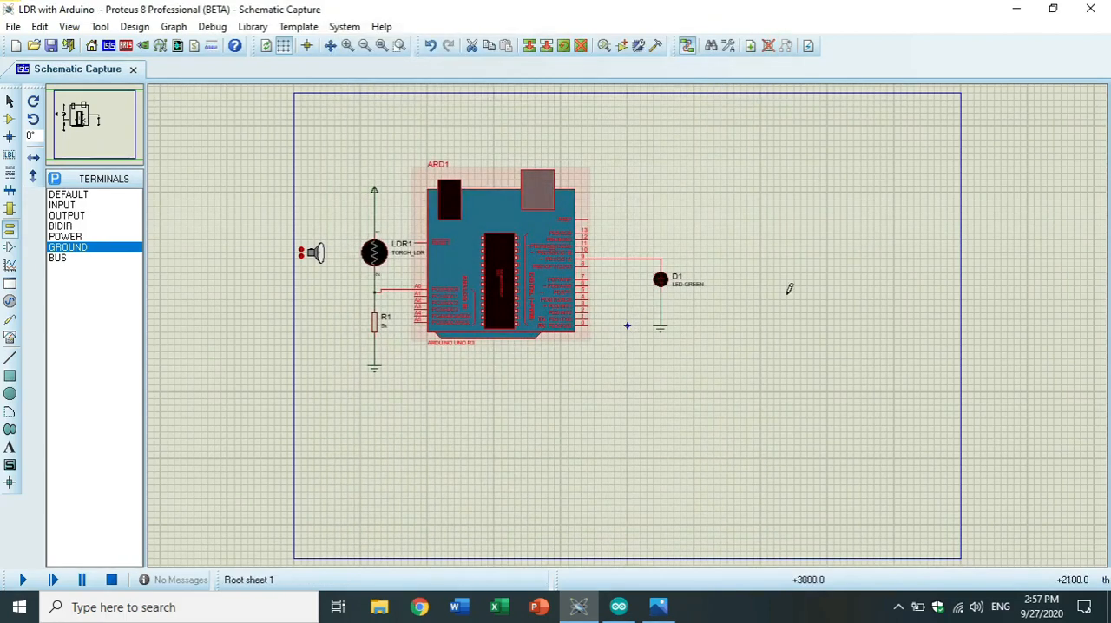
Run the simulation with the whole circuit from the torch to the green LED enlarged in view.
left_click(347, 46)
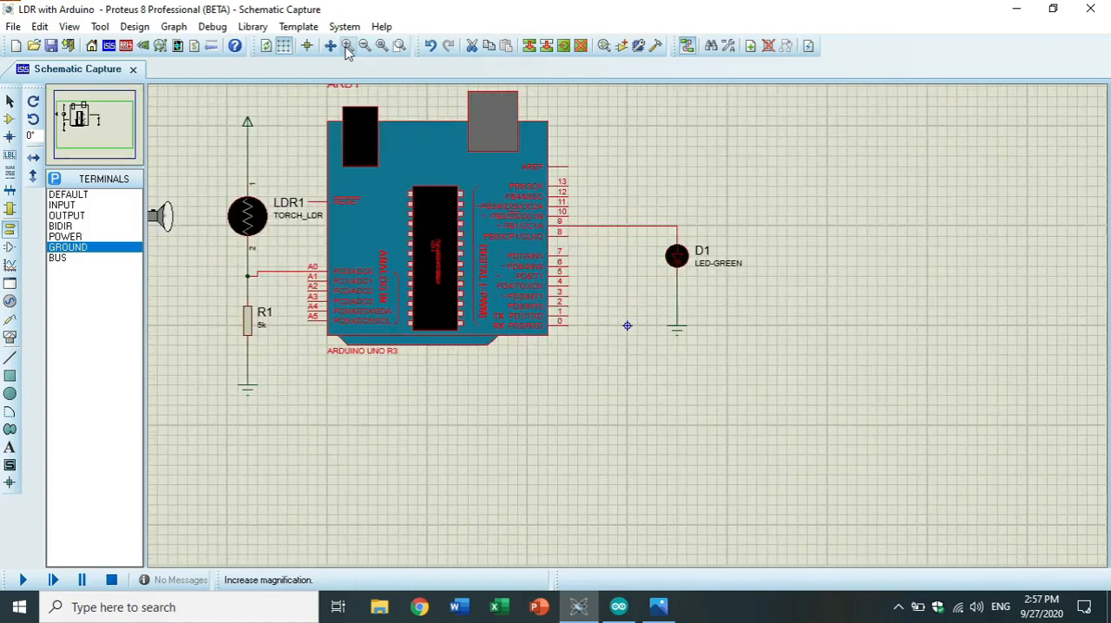
left_click_drag(627, 325, 747, 358)
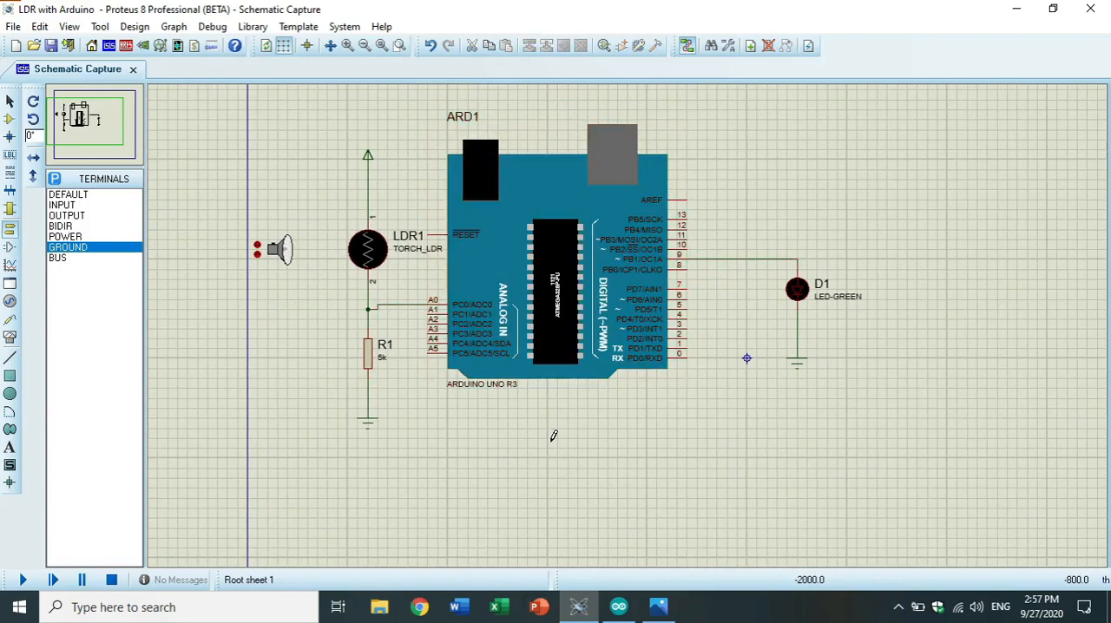
left_click(21, 582)
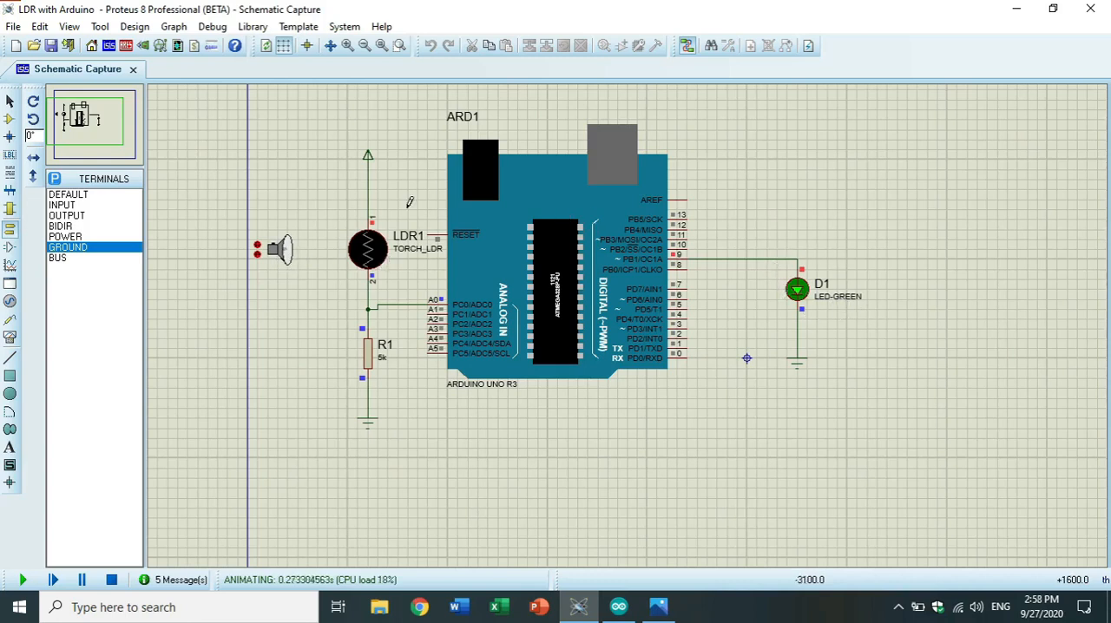
Move the torch stepwise as close as possible to the LDR in the running simulation to test the LED's response.
left_click(261, 247)
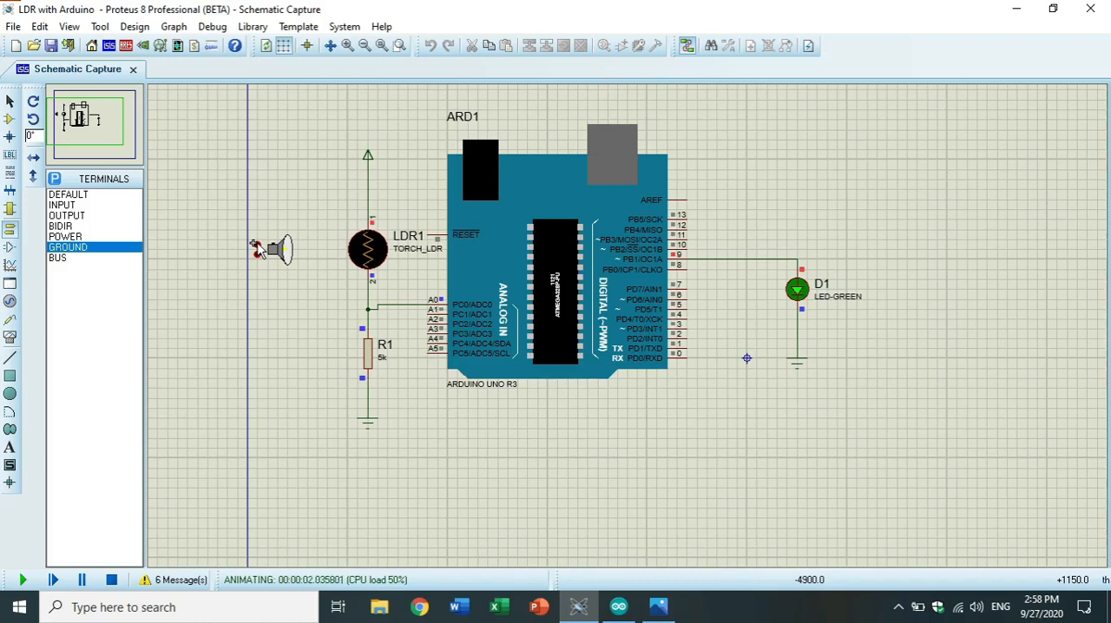
left_click(257, 247)
left_click(256, 247)
left_click(256, 248)
left_click(256, 248)
left_click(257, 247)
left_click(256, 248)
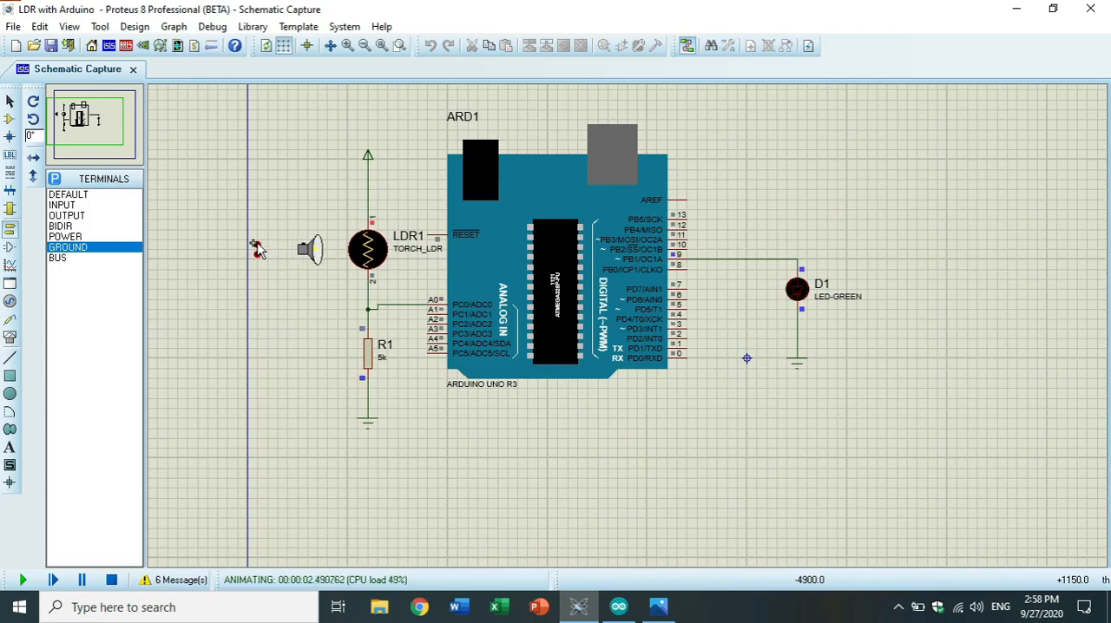
left_click(256, 248)
Move the torch stepwise back to its farthest position from the LDR while the simulation runs.
left_click(256, 255)
left_click(256, 254)
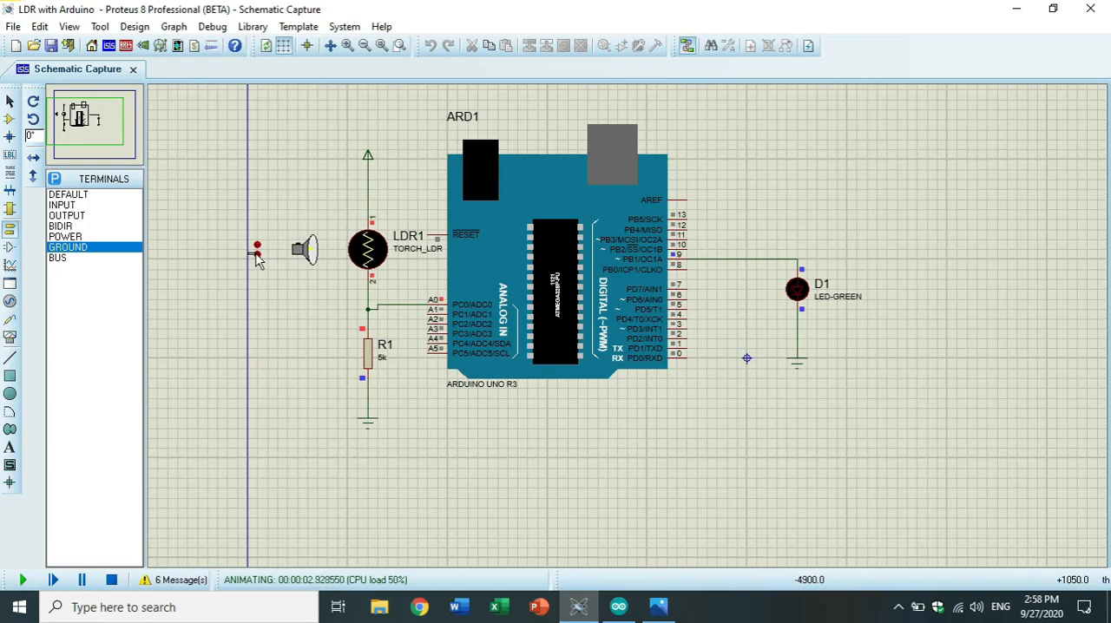
left_click(256, 255)
left_click(256, 254)
left_click(257, 255)
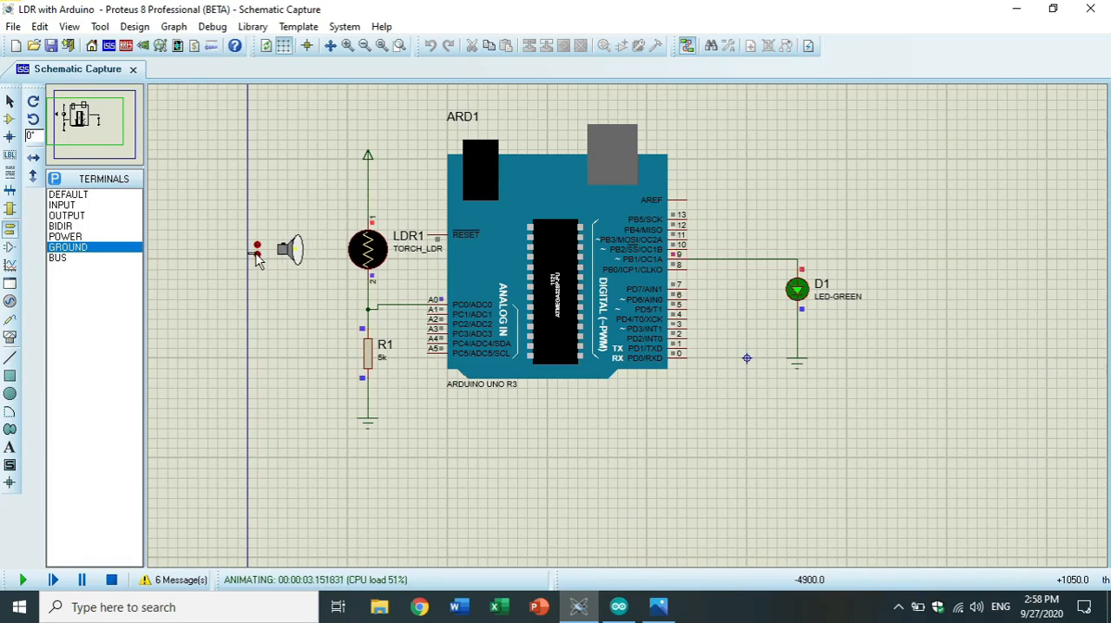
left_click(257, 254)
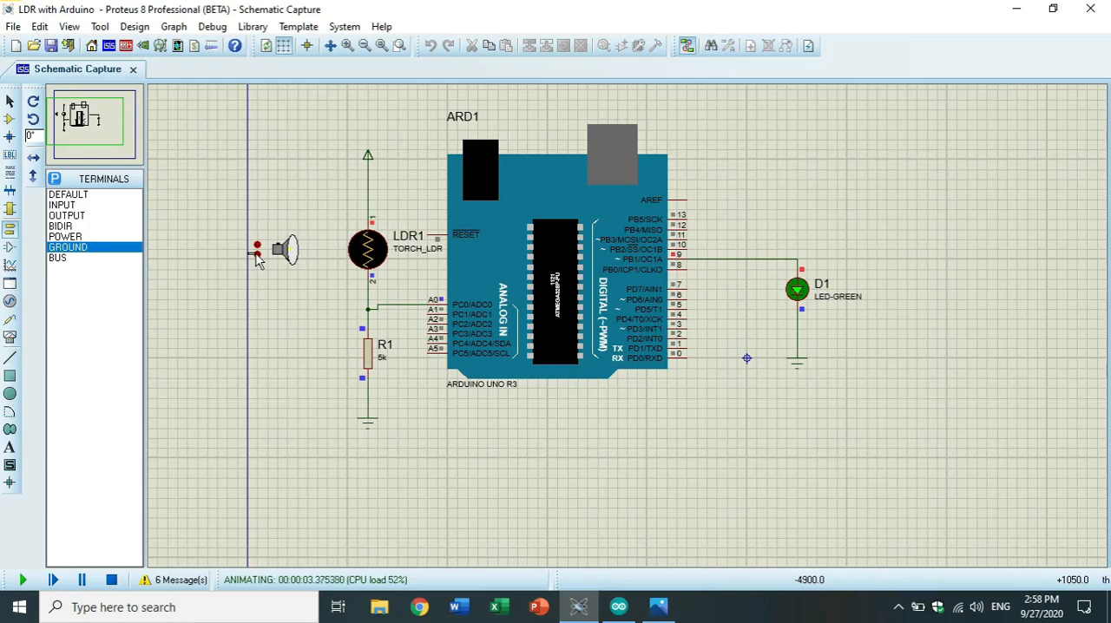
left_click(256, 254)
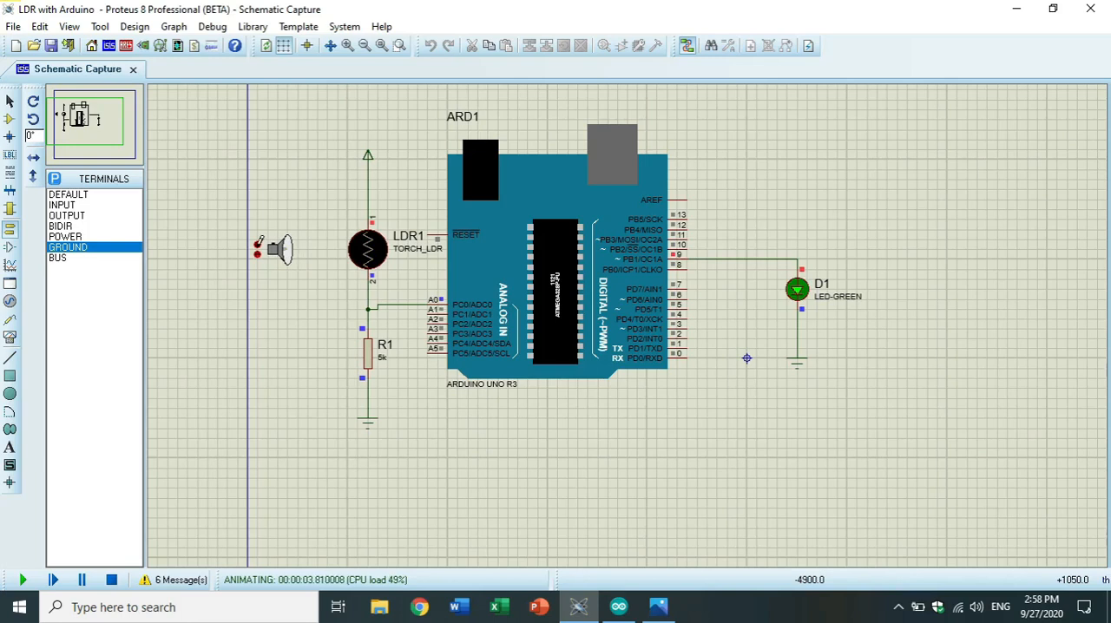
Bring the torch close to the LDR a second time to repeat the bright-light test on the LED.
left_click(256, 246)
left_click(257, 246)
left_click(256, 246)
left_click(257, 247)
left_click(256, 247)
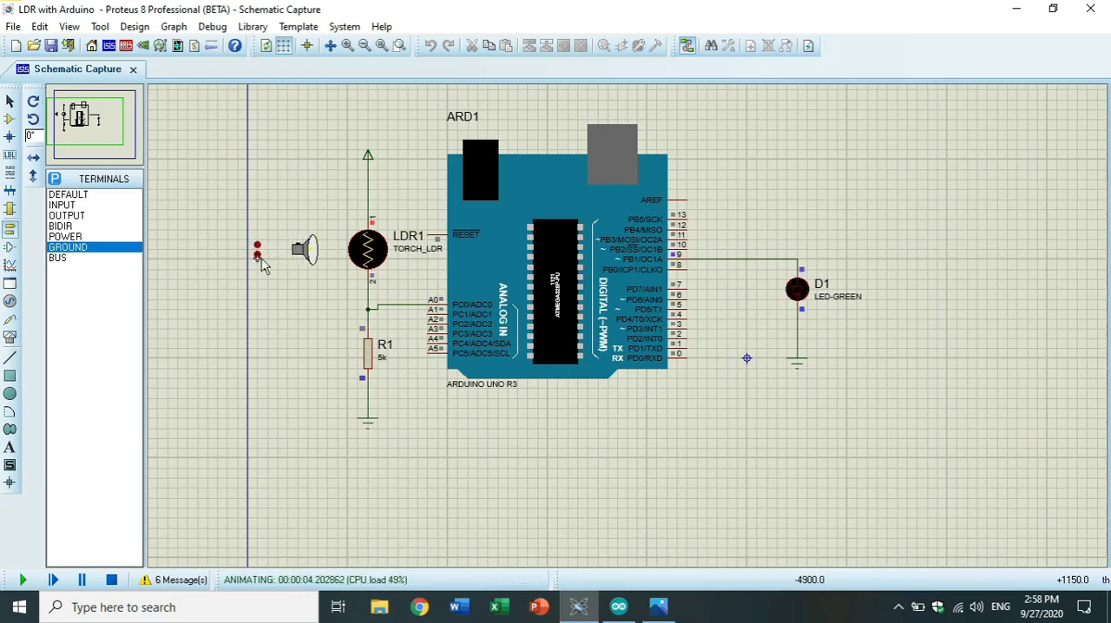
Repeat the low-light test by moving the torch fully away from the LDR once more.
left_click(257, 254)
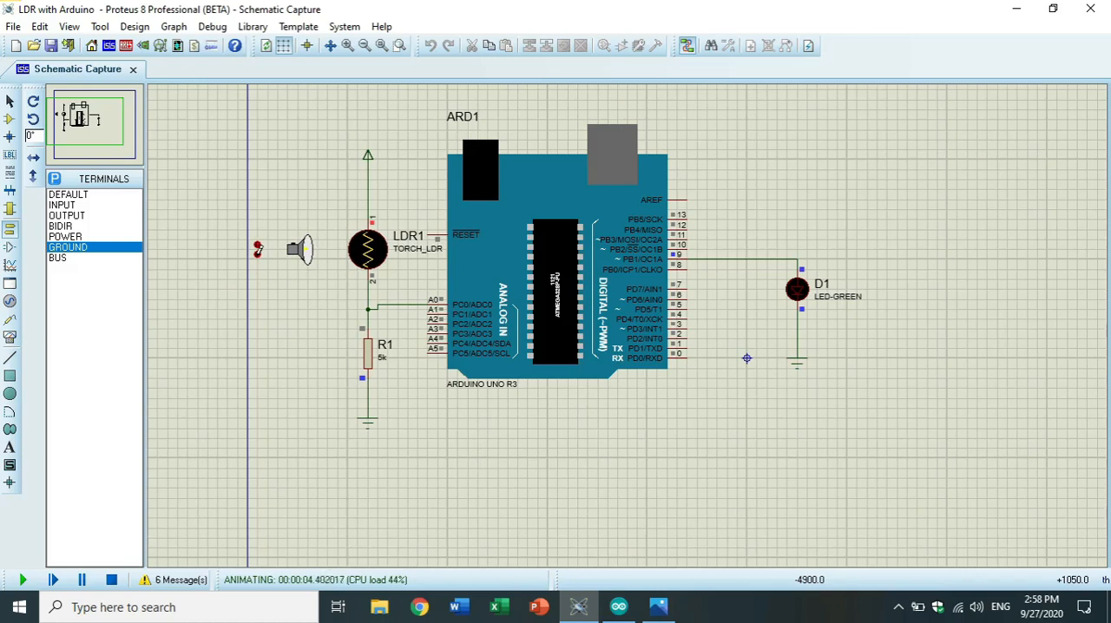
left_click(258, 254)
left_click(258, 254)
left_click(258, 254)
left_click(258, 255)
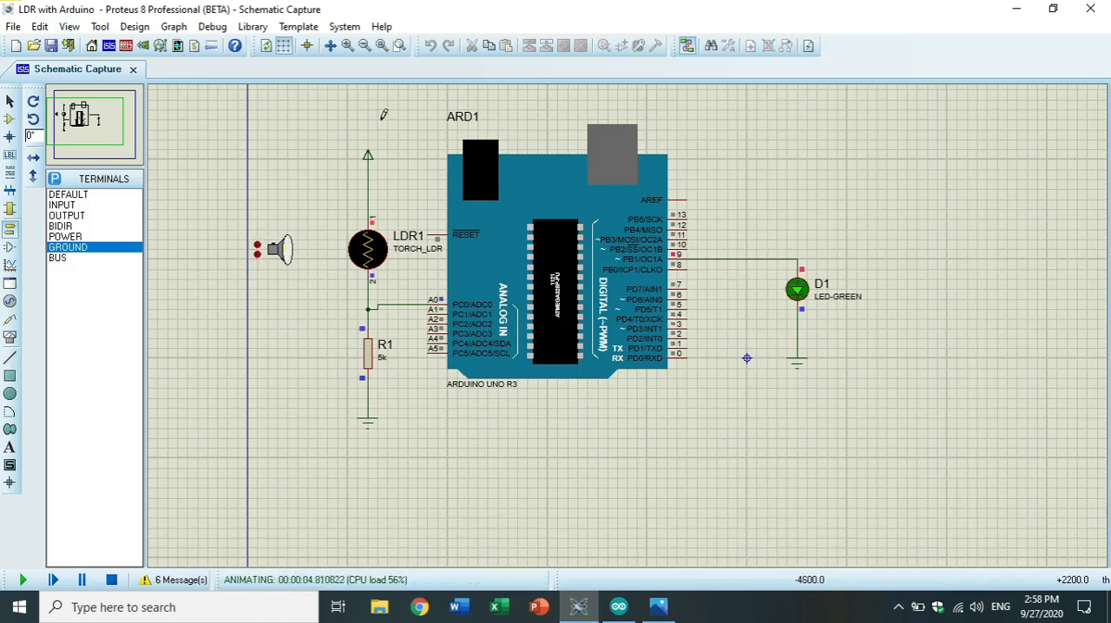